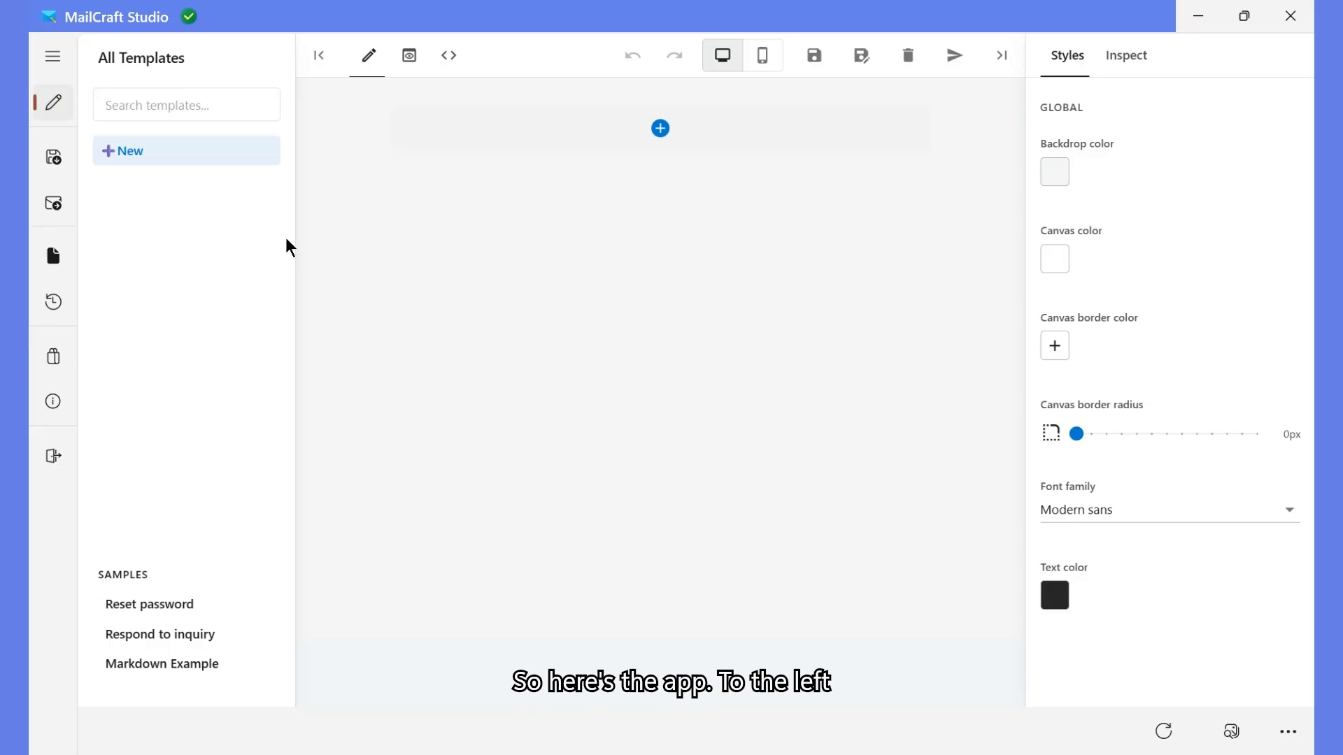
# Step: Expand the navigation menu and go to the Email Designer with its sample templates
pyautogui.click(65, 51)
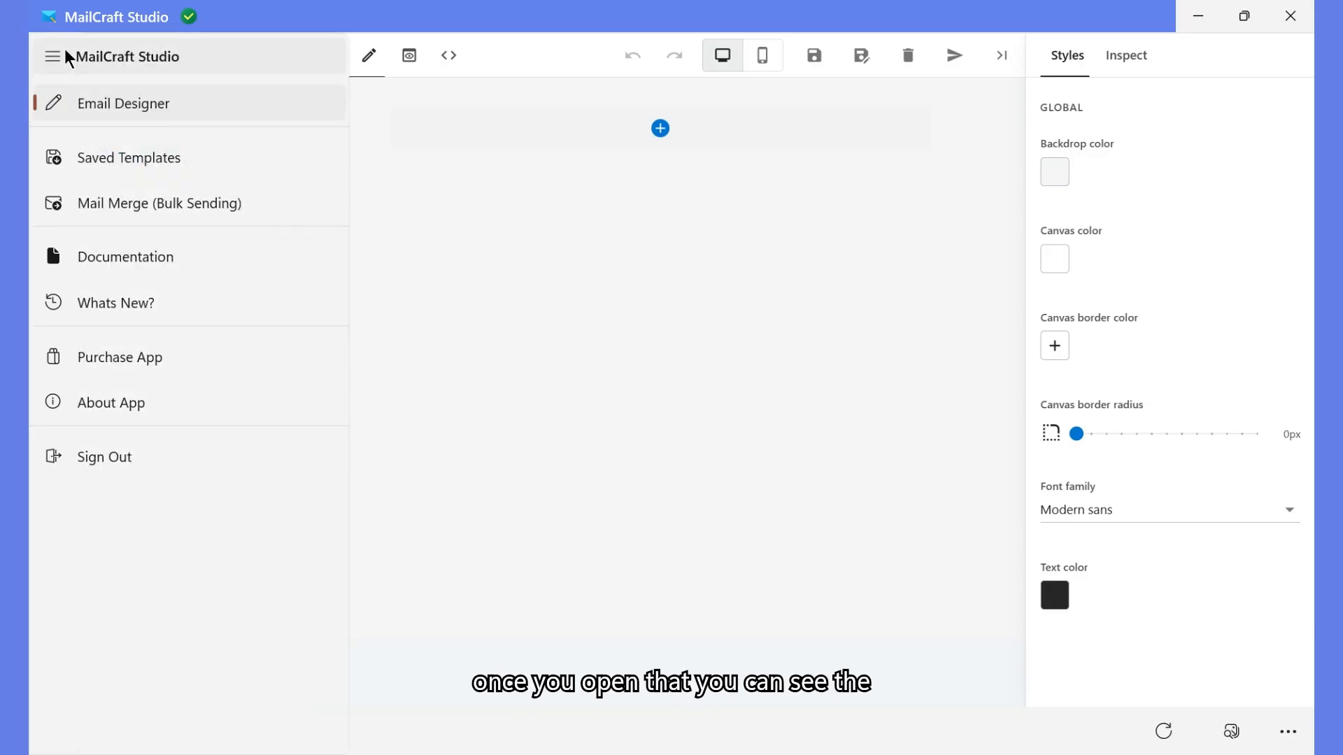
pyautogui.click(125, 108)
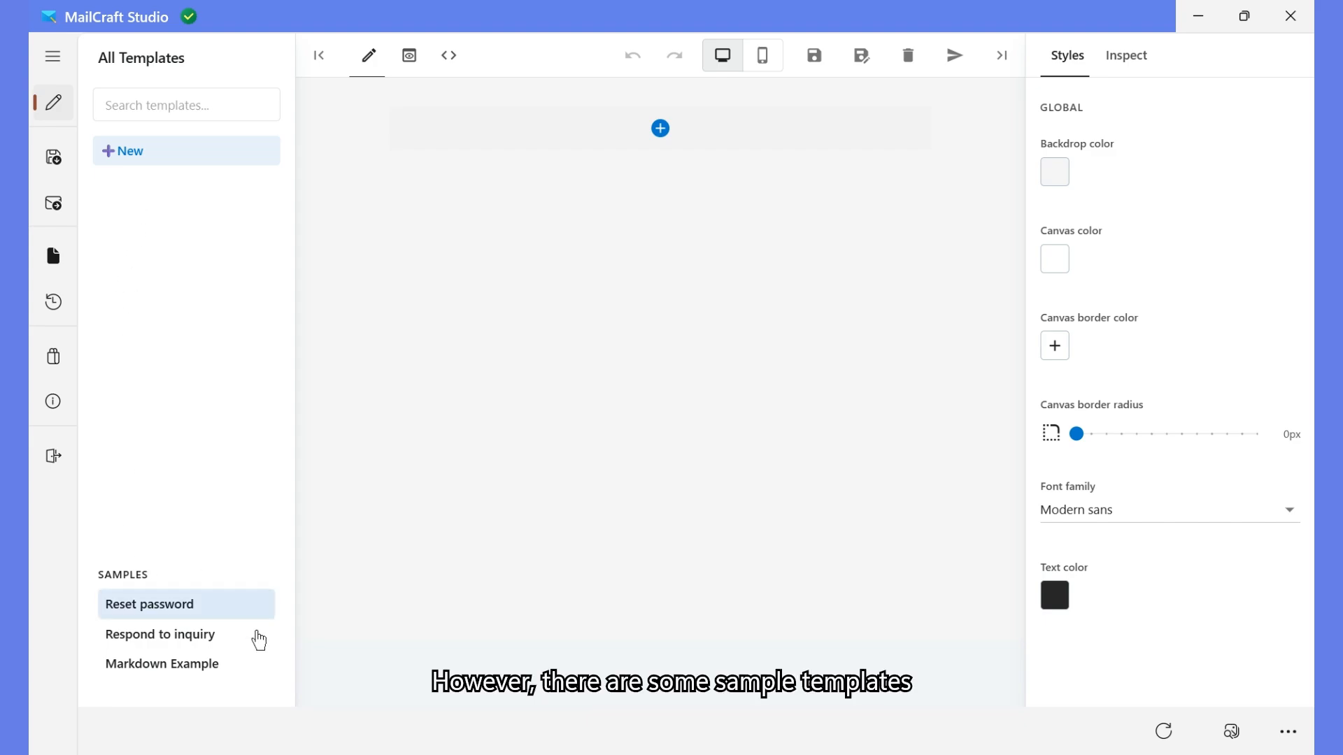
pyautogui.click(233, 612)
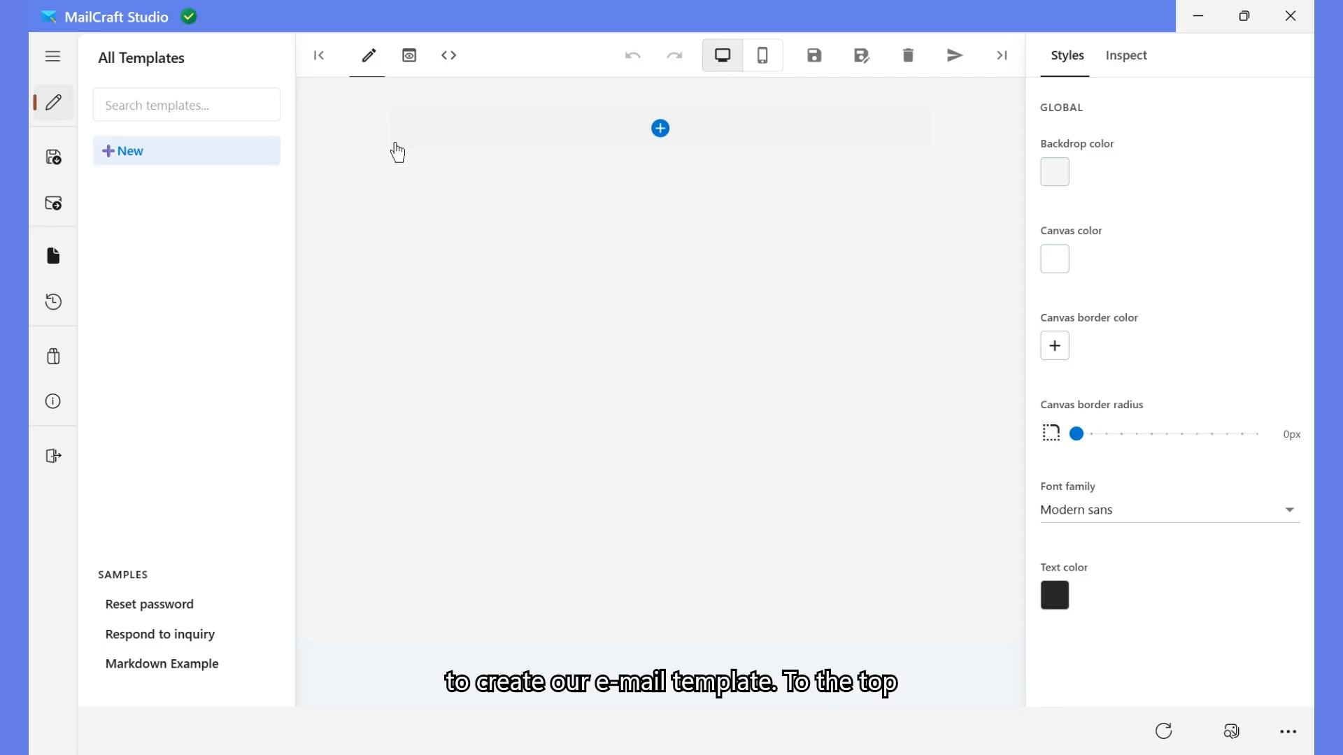
# Step: Collapse the templates panel, bring it back, and collapse it again
pyautogui.click(321, 58)
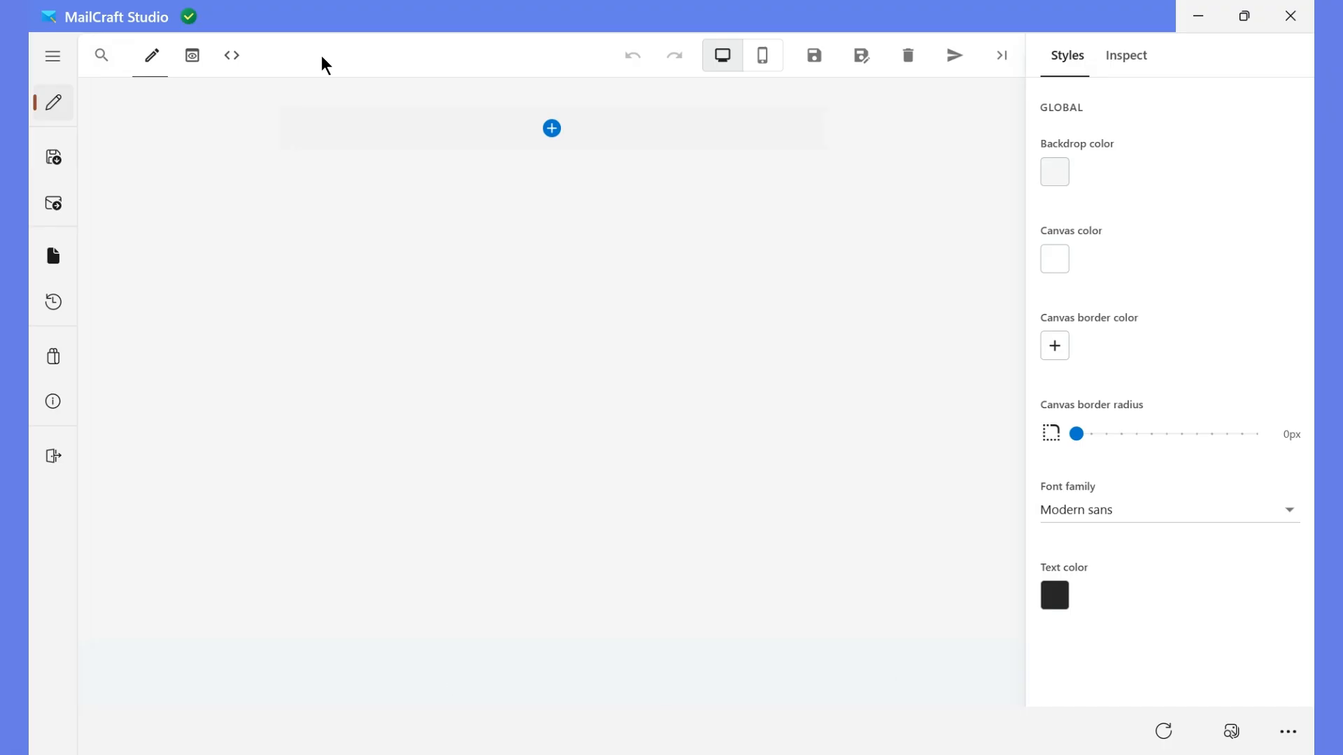
pyautogui.click(102, 57)
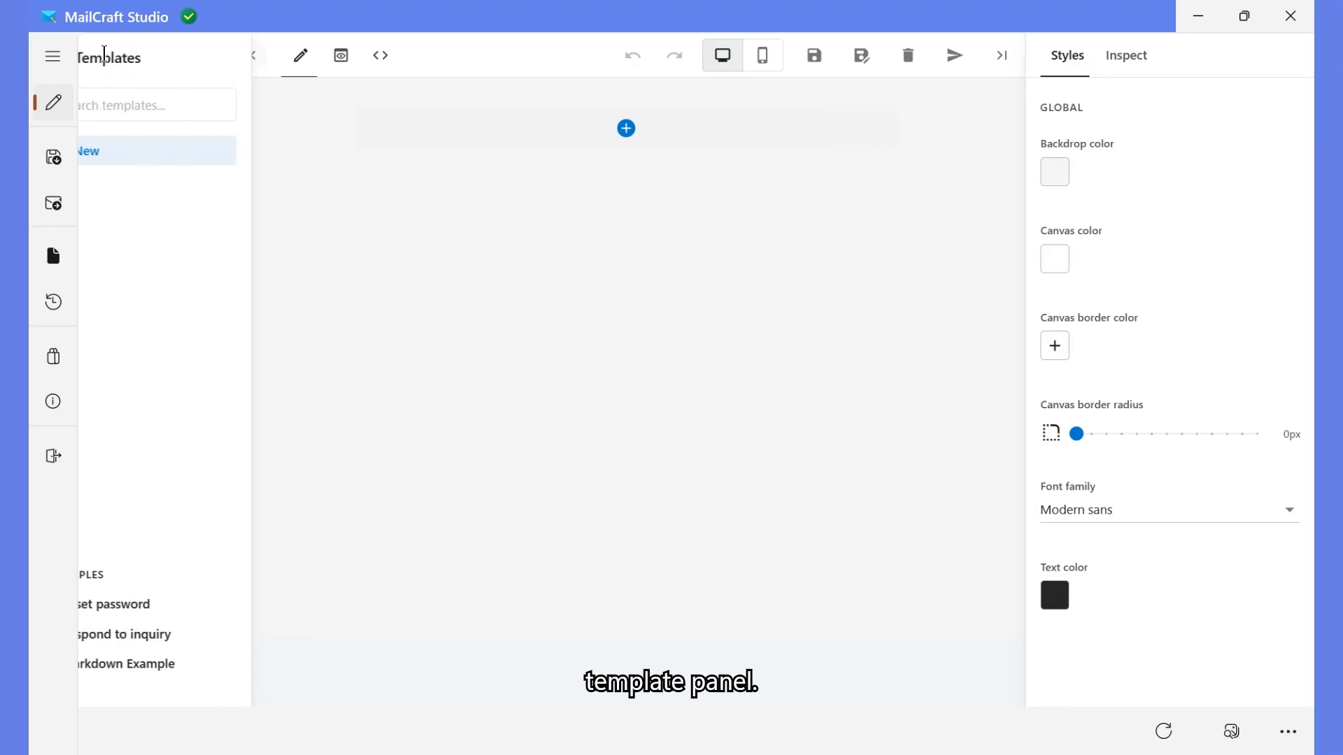
pyautogui.click(323, 57)
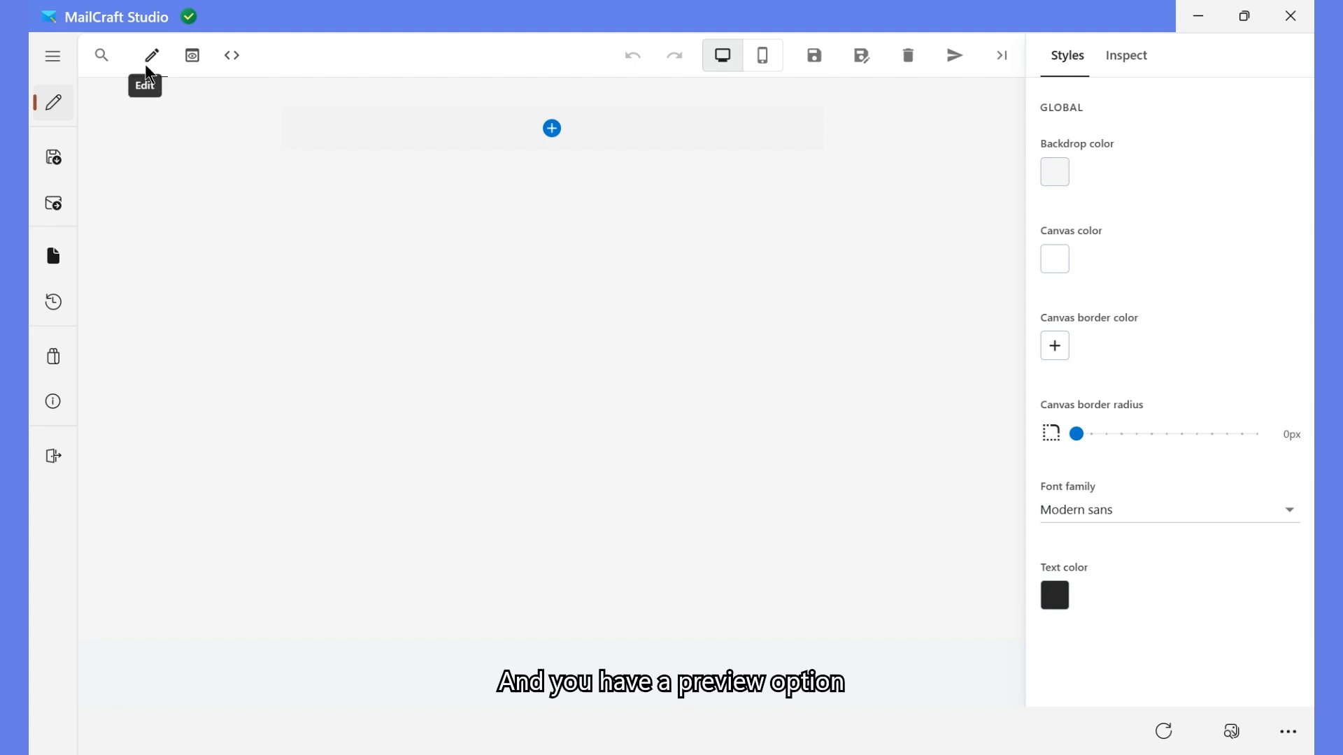
# Step: View the blank template's preview and its HTML code, and return to edit mode
pyautogui.click(194, 63)
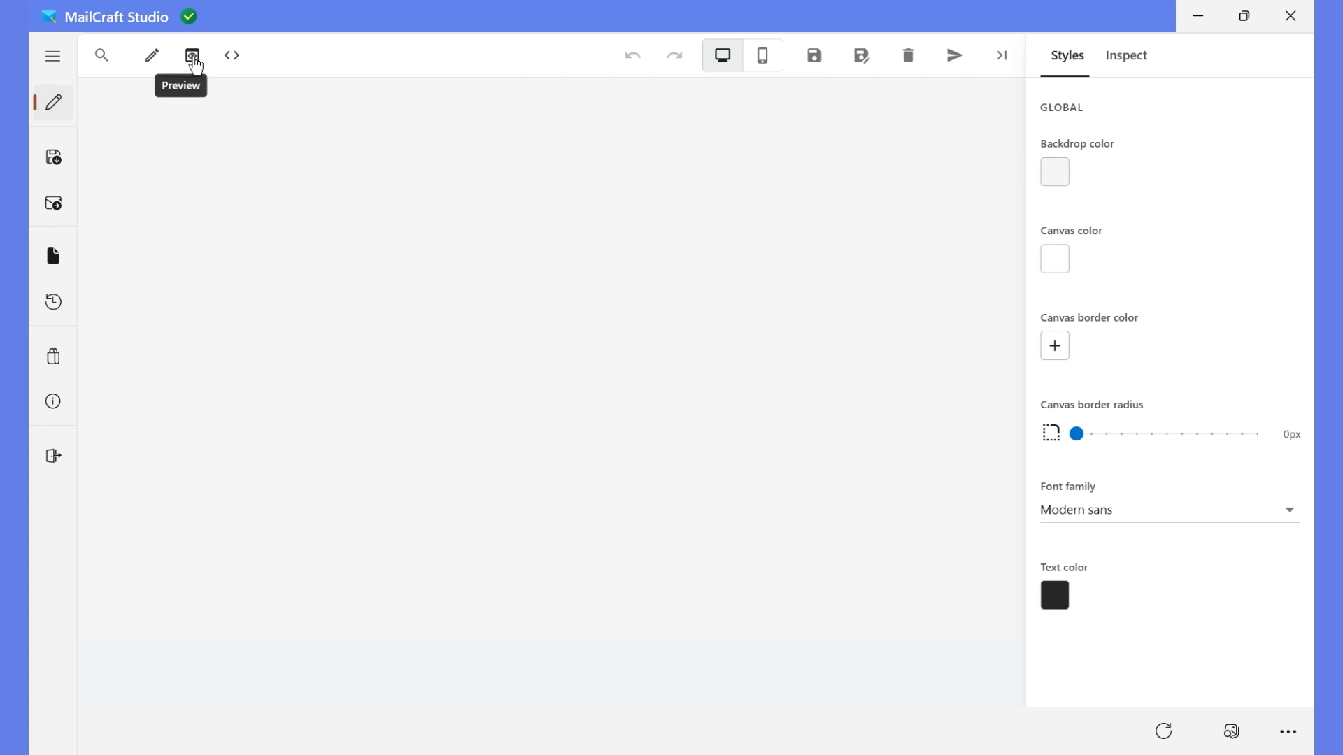
pyautogui.click(233, 58)
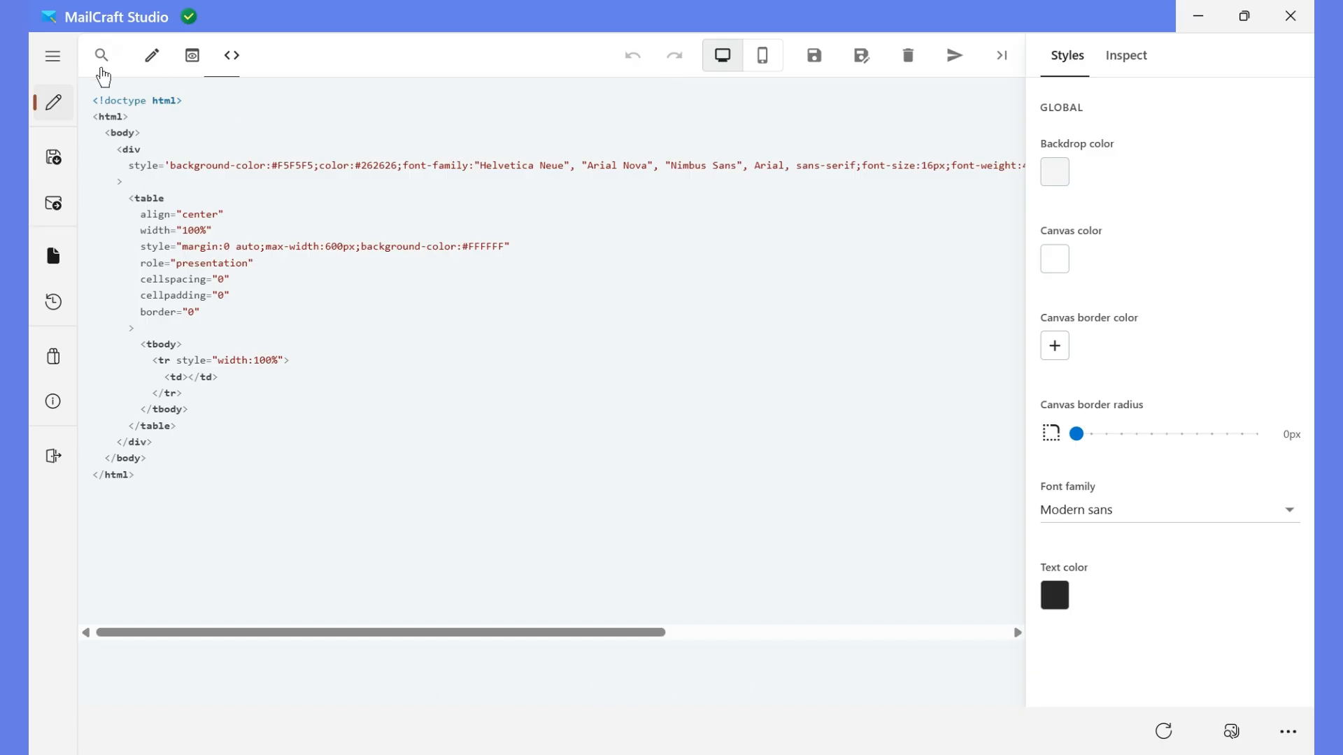
pyautogui.click(152, 56)
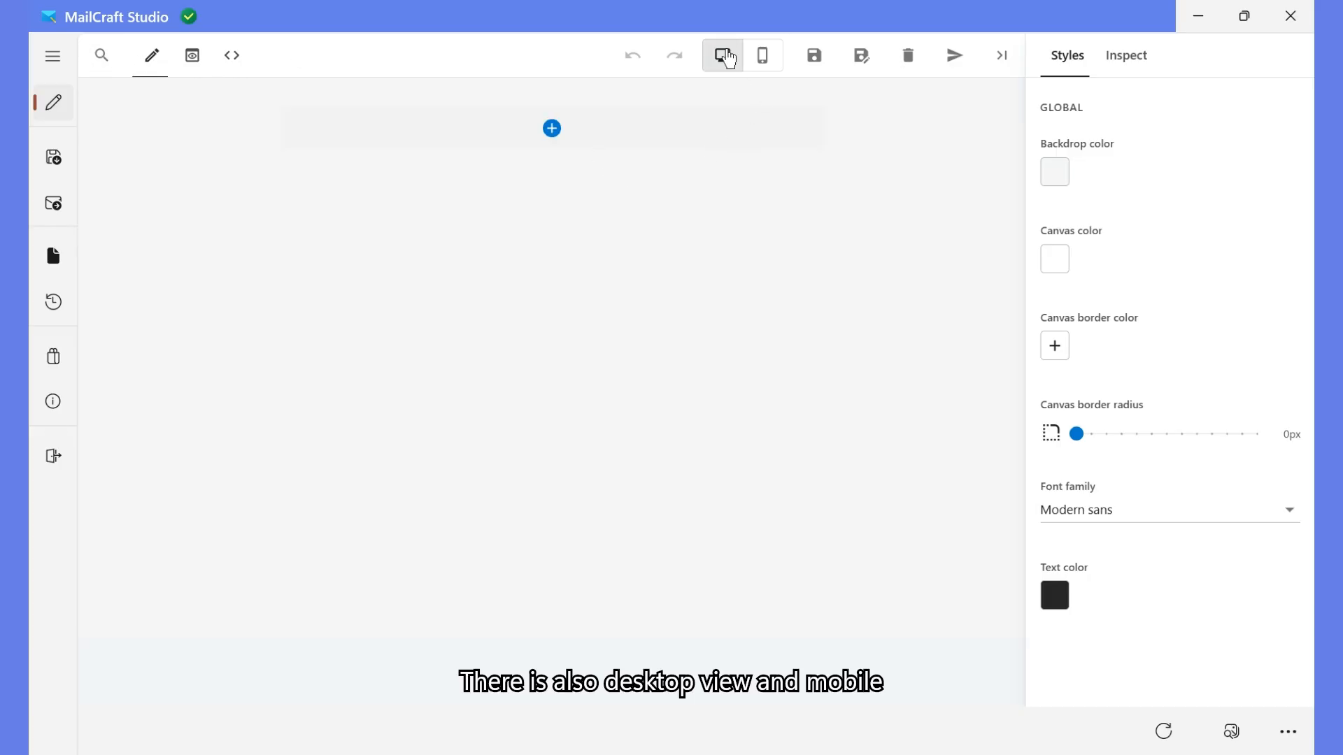
# Step: Show the canvas in mobile view, and hide and restore the properties panel
pyautogui.click(764, 59)
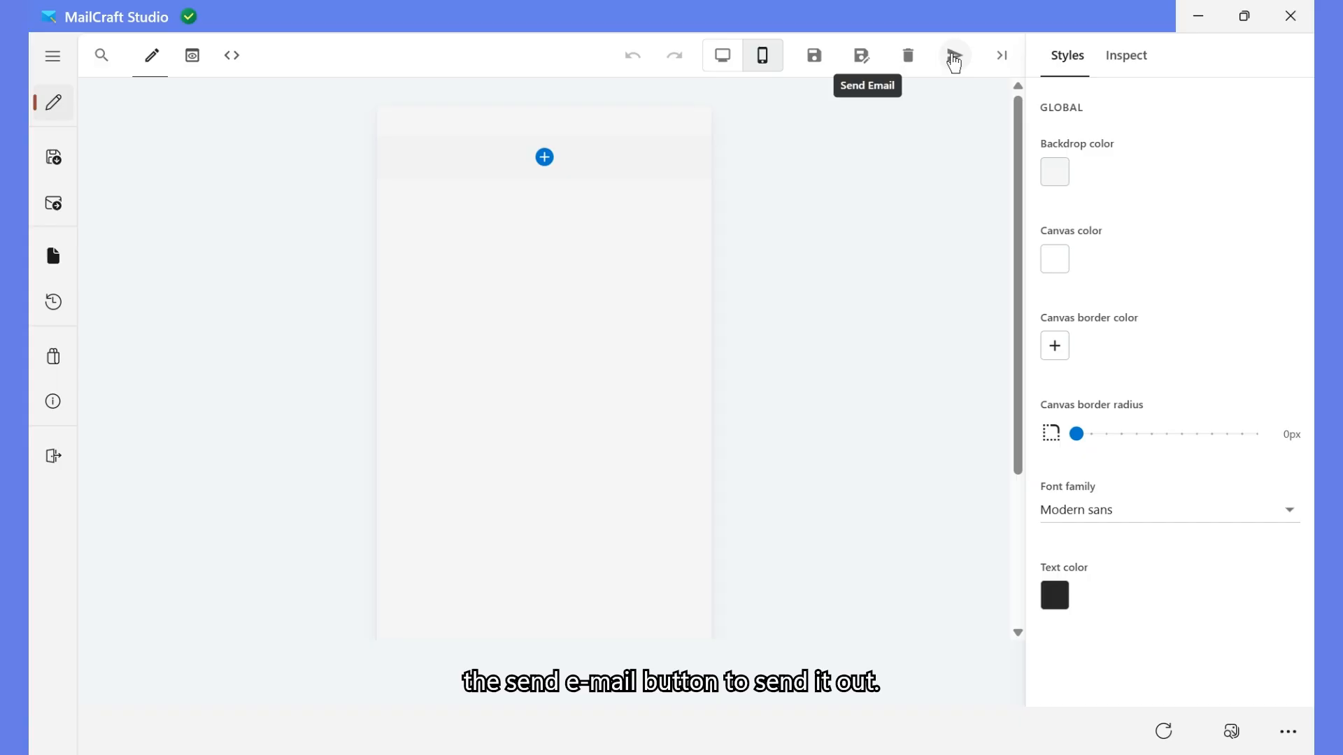
pyautogui.click(1003, 59)
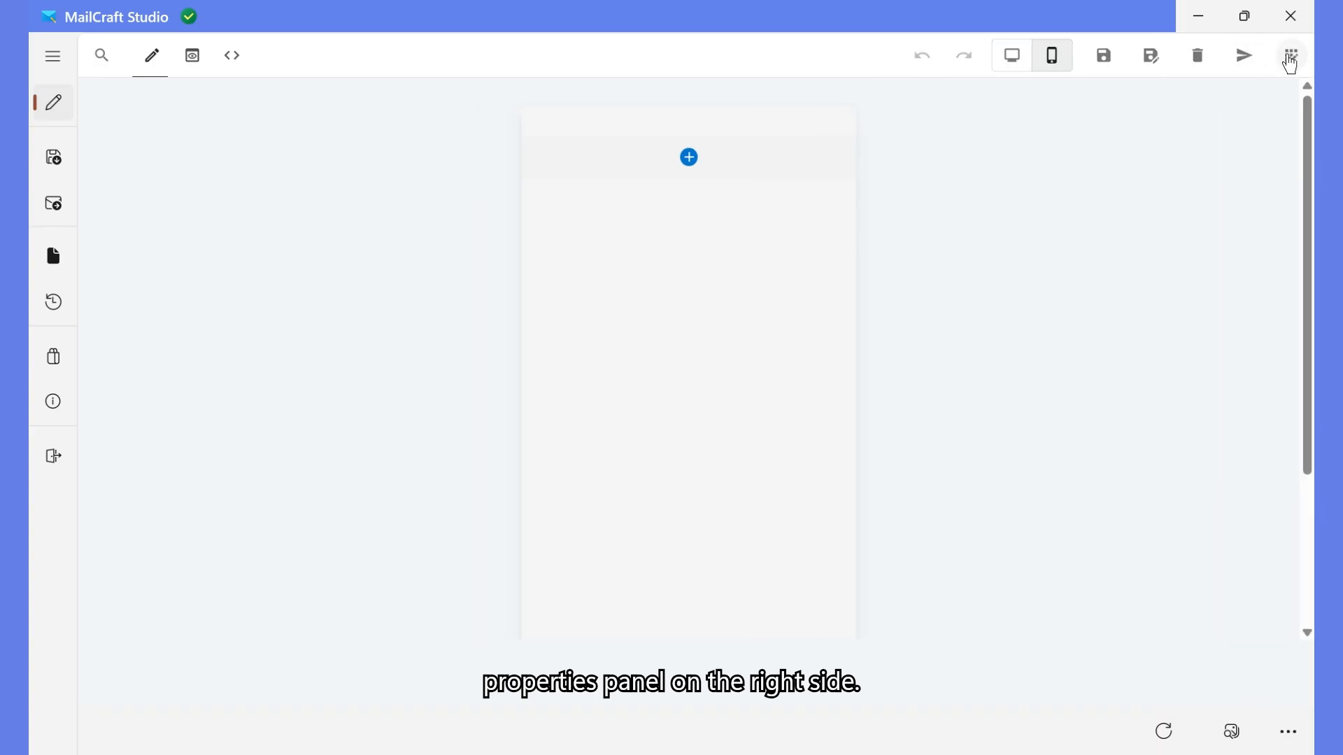
pyautogui.click(1290, 61)
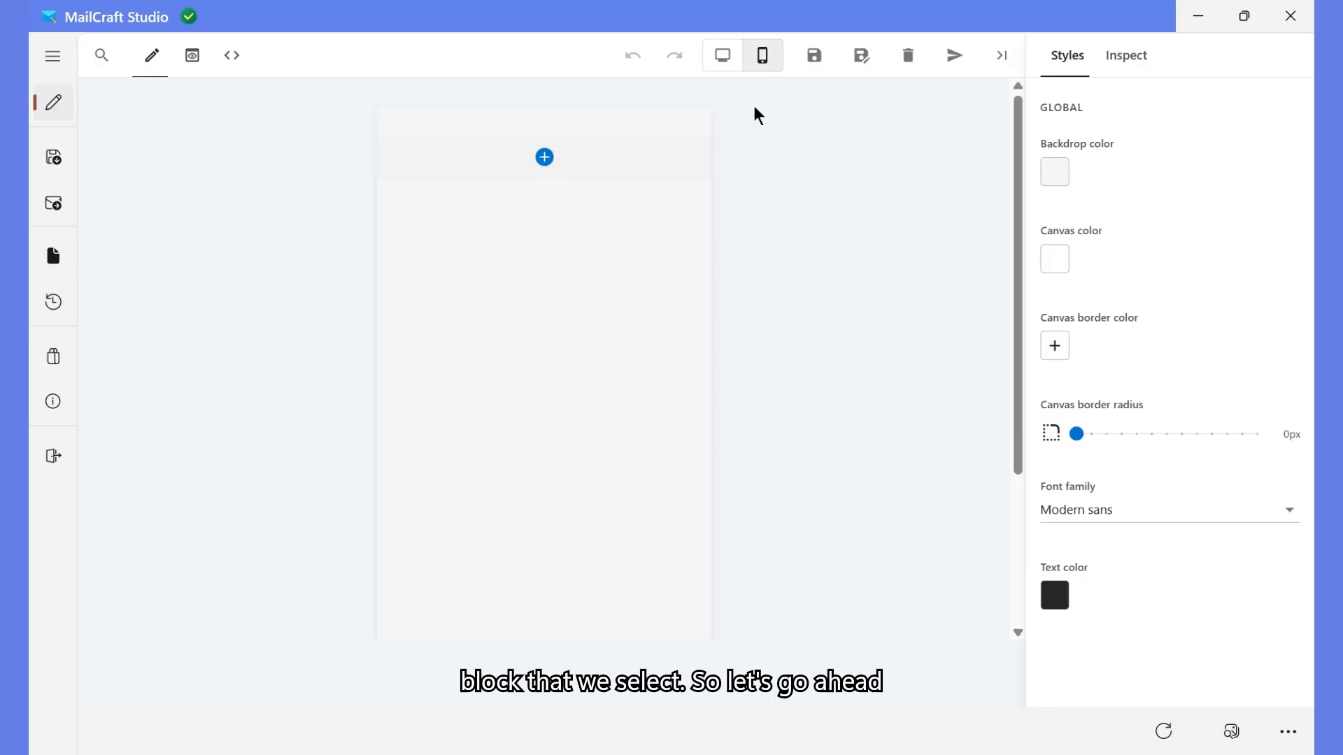
# Step: Save the blank design as a new template named Holidays and open that template
pyautogui.click(864, 63)
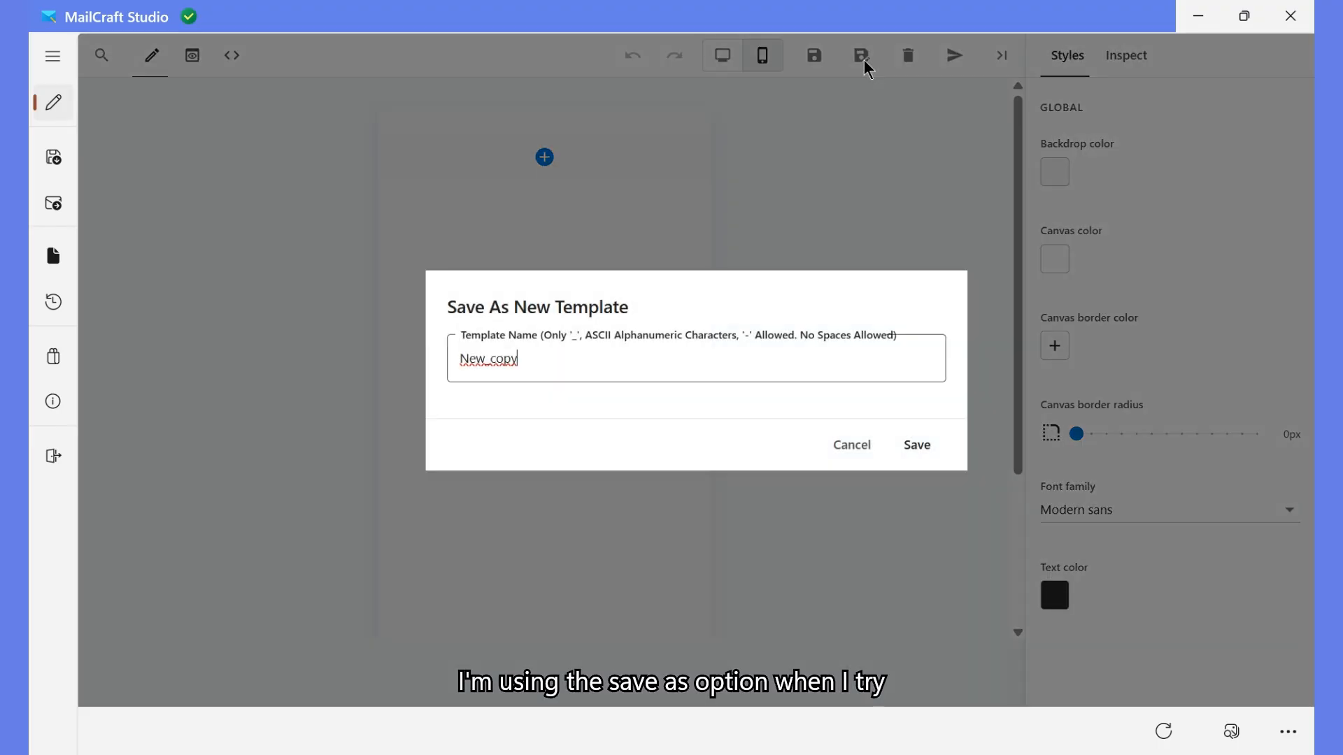
pyautogui.doubleClick(596, 367)
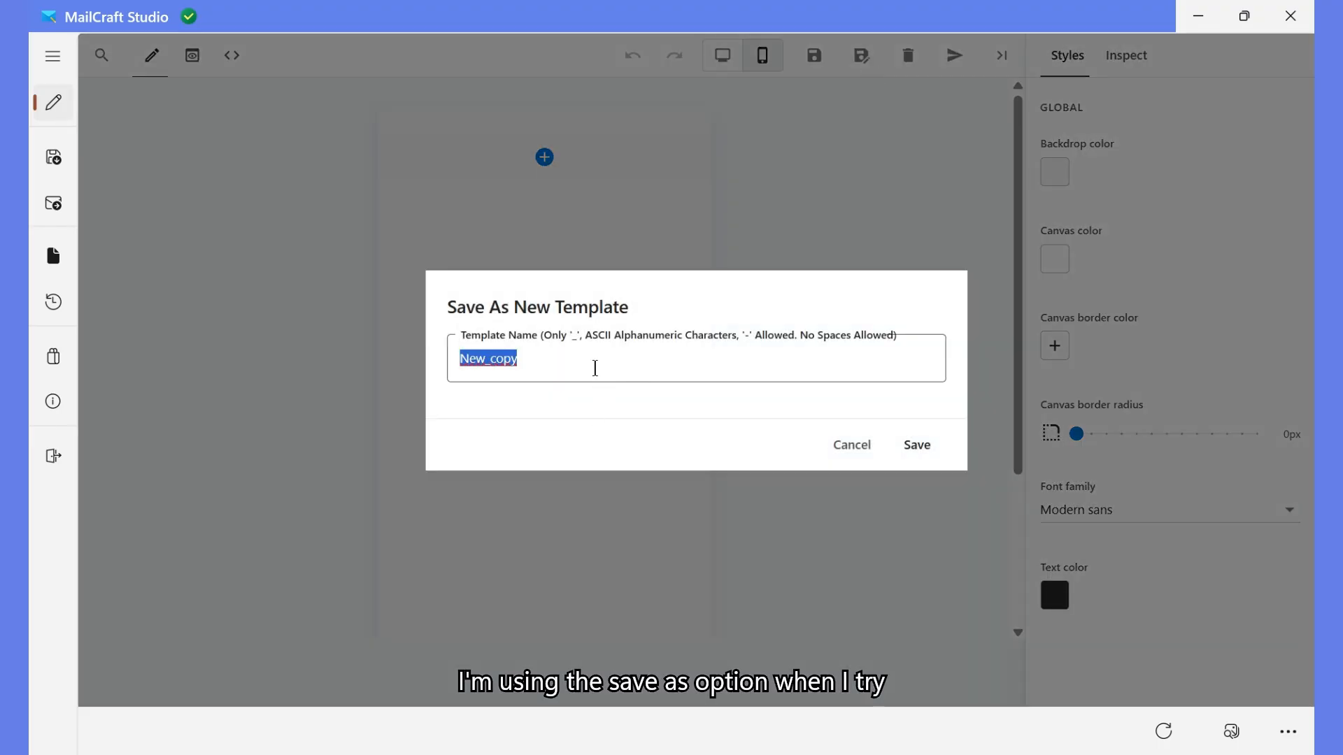
pyautogui.press('BackSpace')
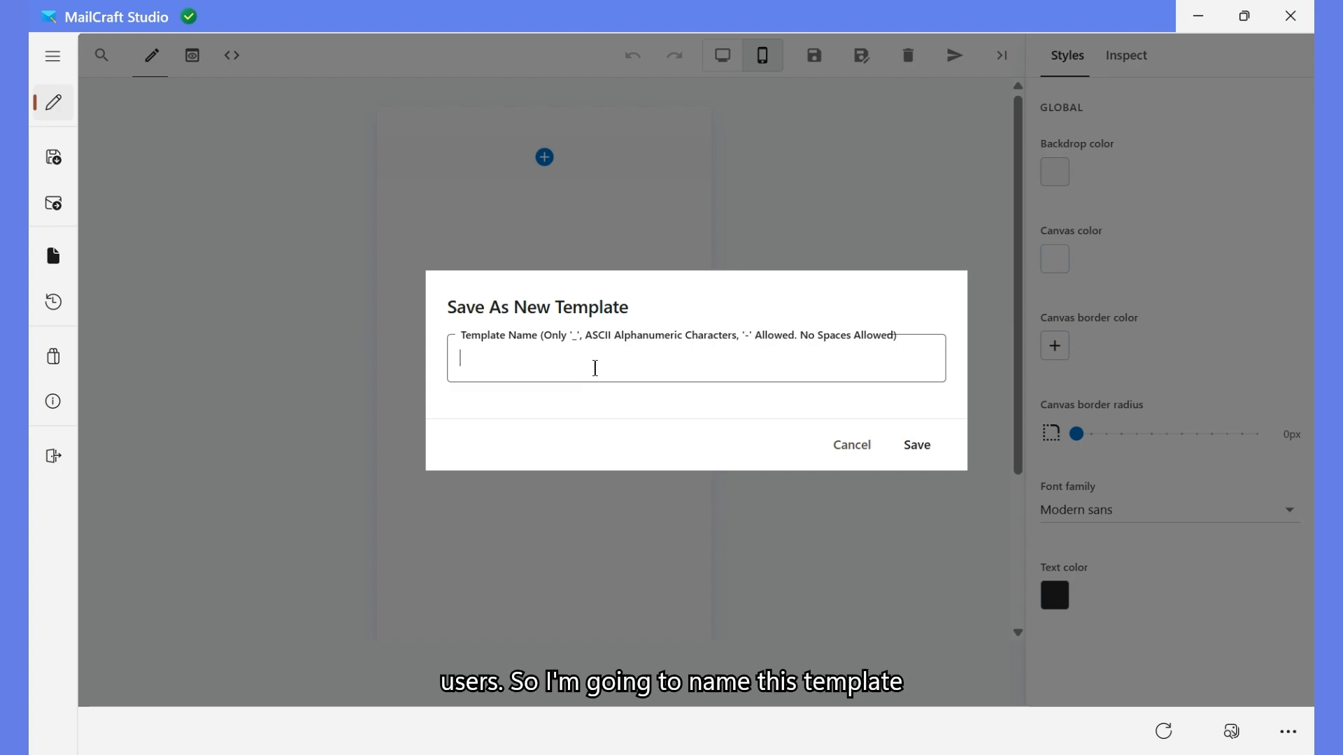
pyautogui.write('Holidays')
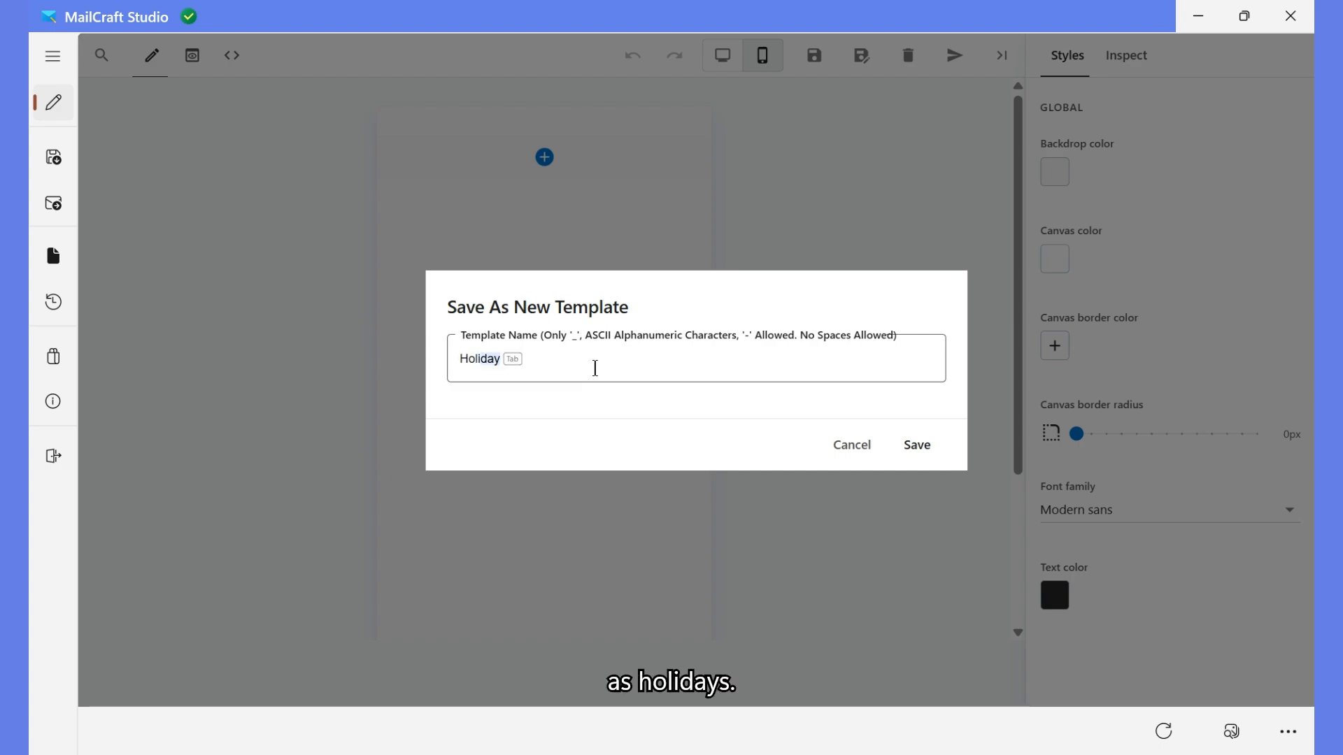
pyautogui.click(917, 445)
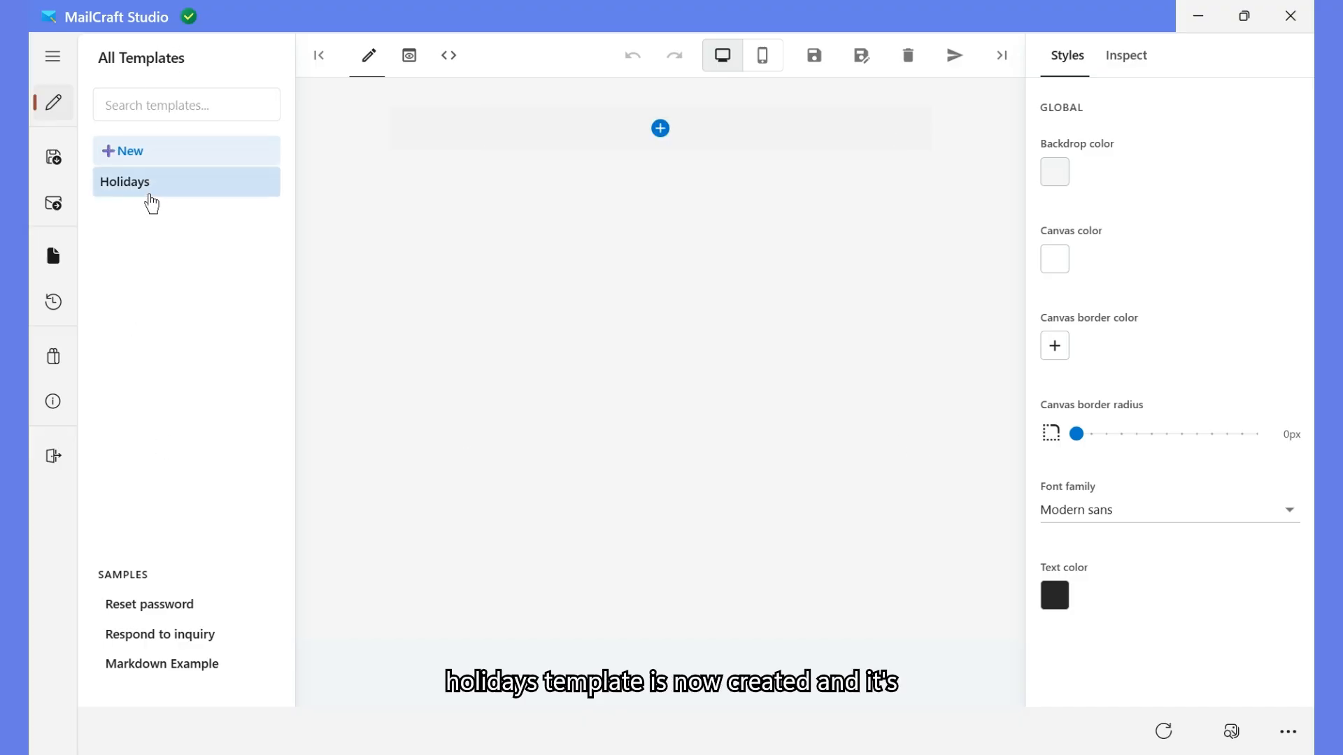
pyautogui.click(153, 195)
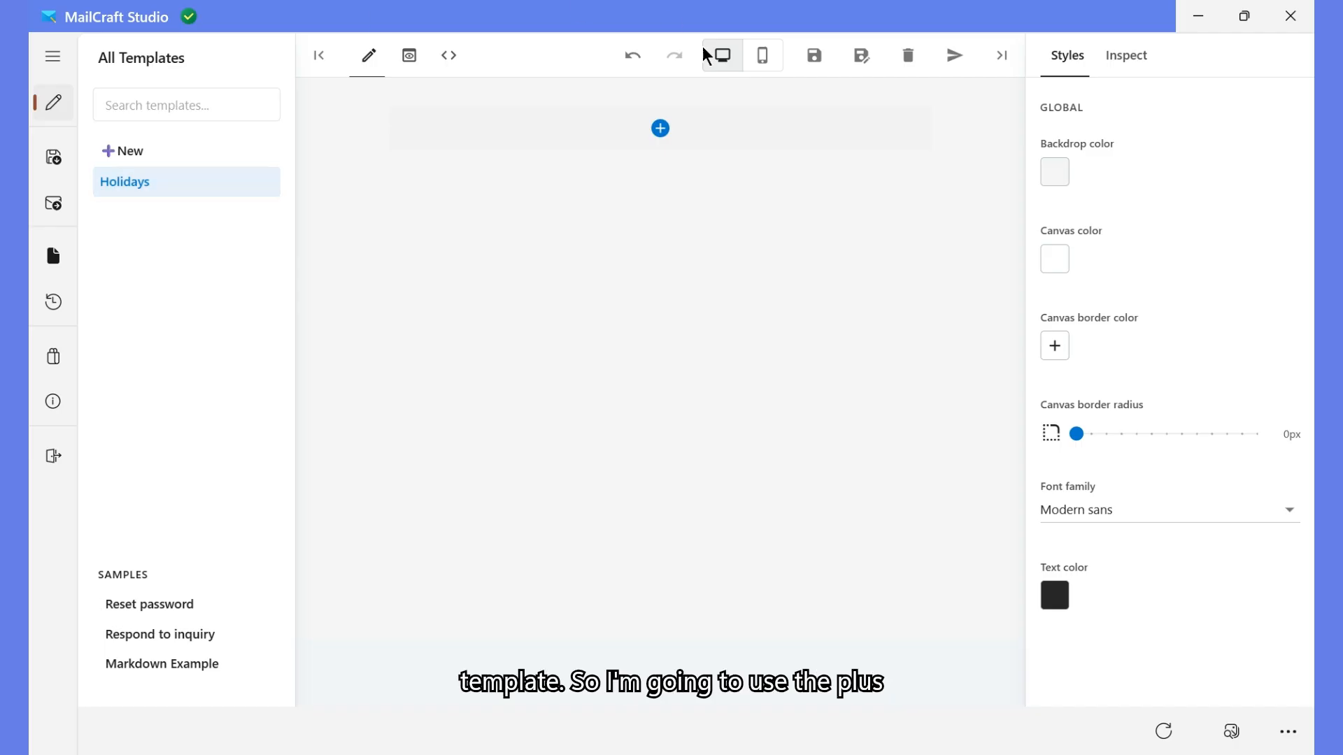
# Step: Add a level H1 heading block to the Holidays template with the text "Happy Holidays!!!"
pyautogui.click(660, 130)
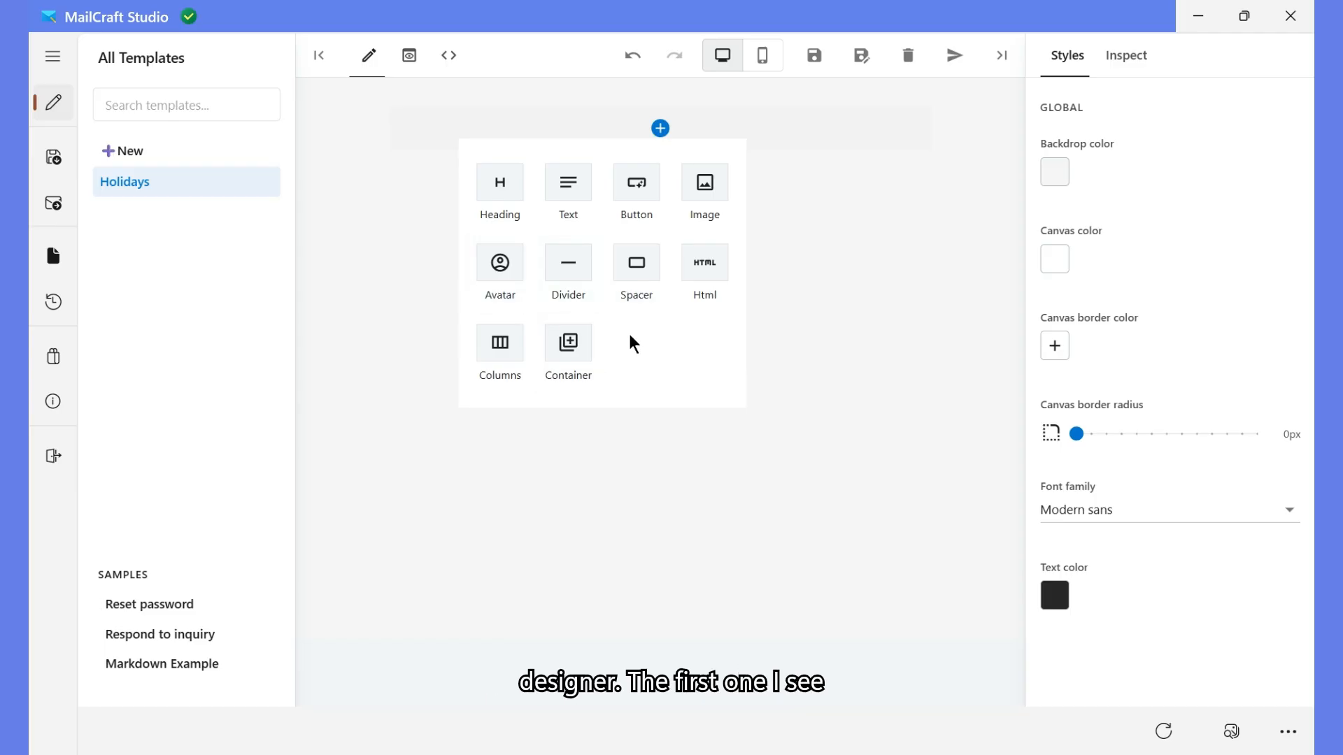
pyautogui.click(496, 186)
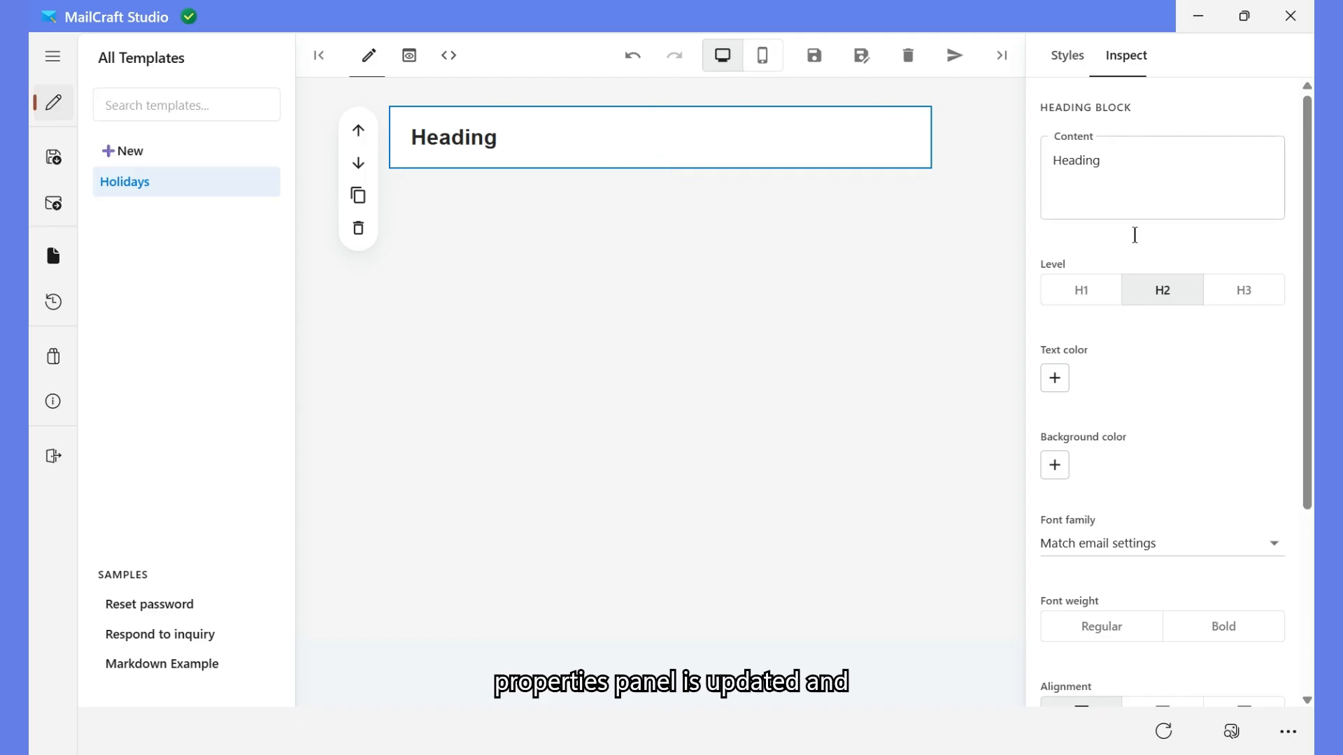
pyautogui.doubleClick(1135, 158)
pyautogui.press('BackSpace')
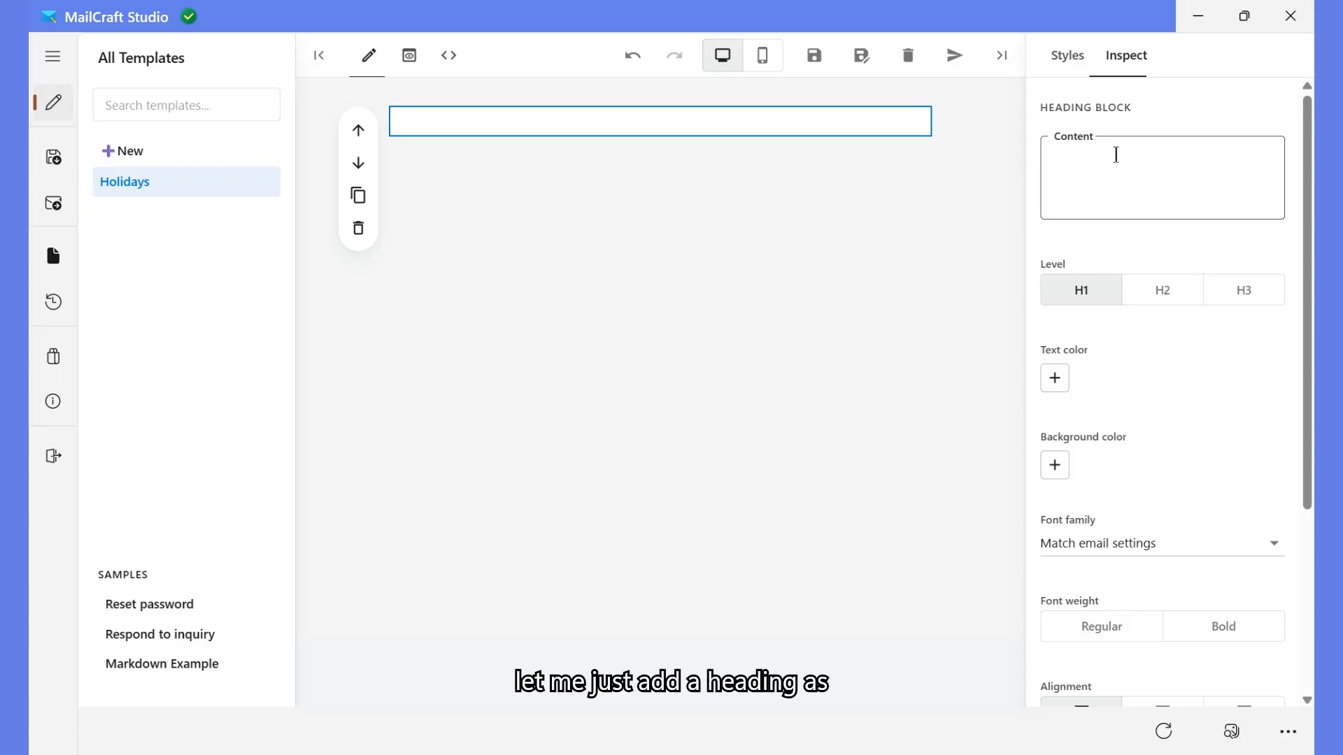
pyautogui.write('Ha')
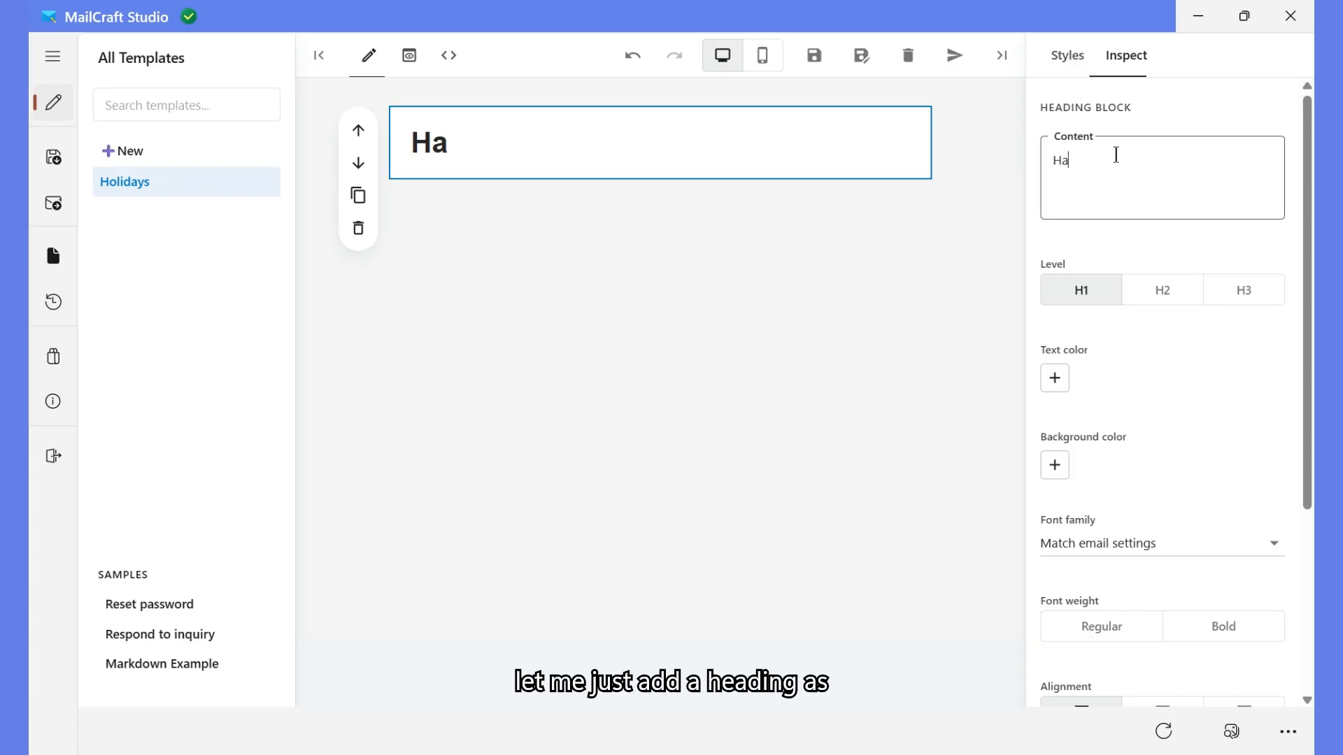
pyautogui.write('ppy Hol')
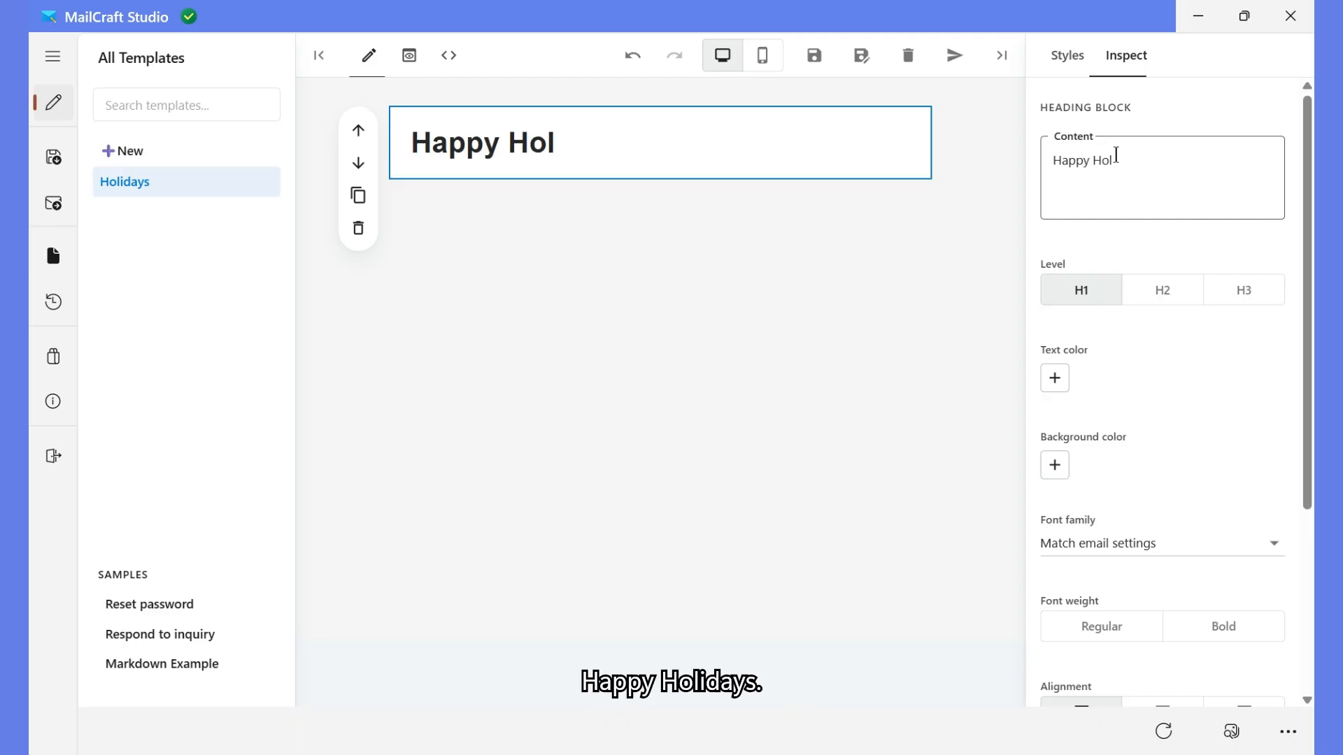
pyautogui.write('idays!!!')
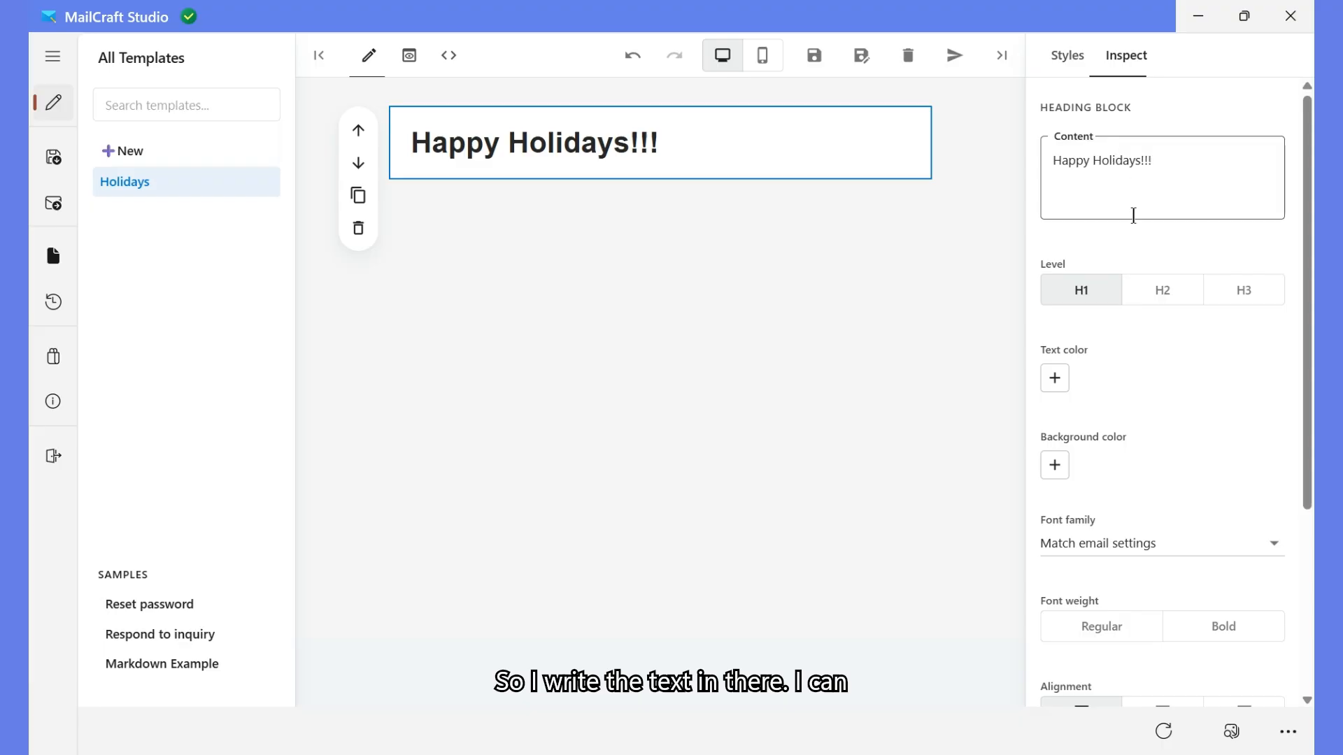
# Step: Try levels H2 and H3 on the "Happy Holidays!!!" heading and set it back to H1
pyautogui.click(1138, 298)
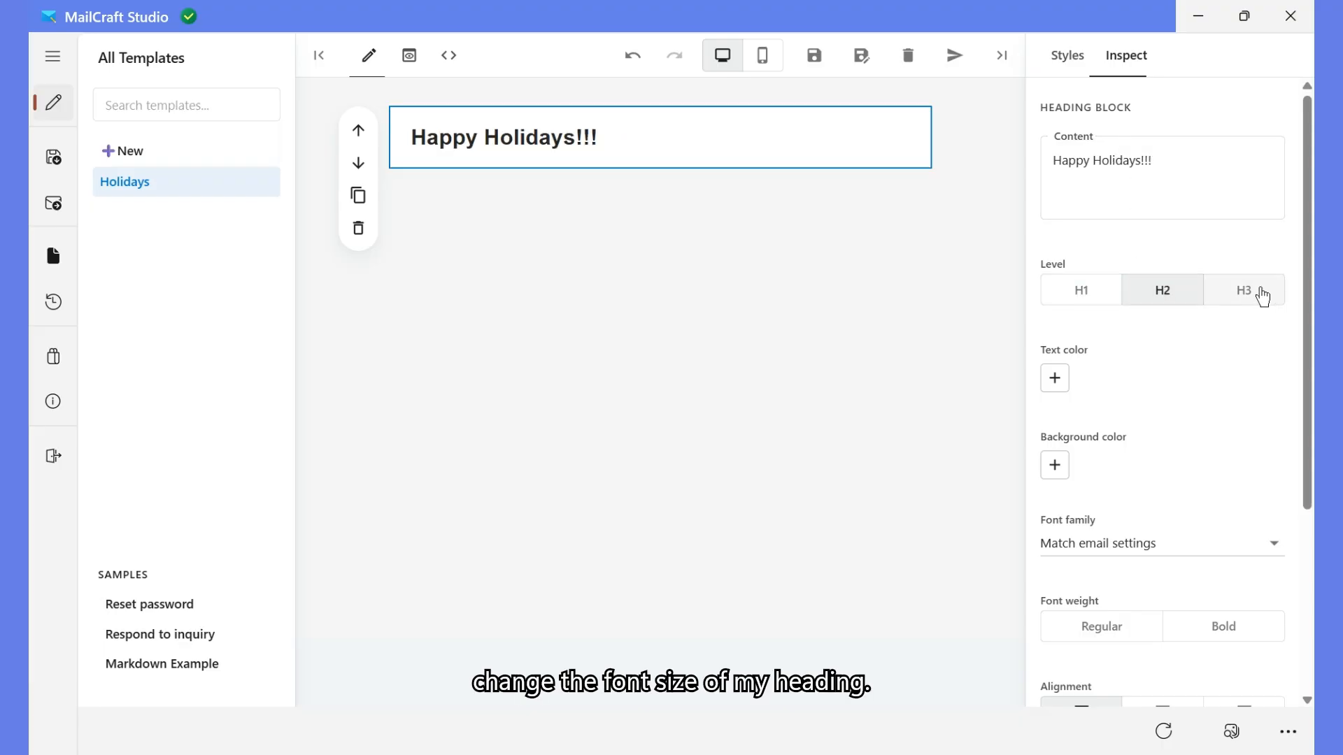
pyautogui.click(1098, 291)
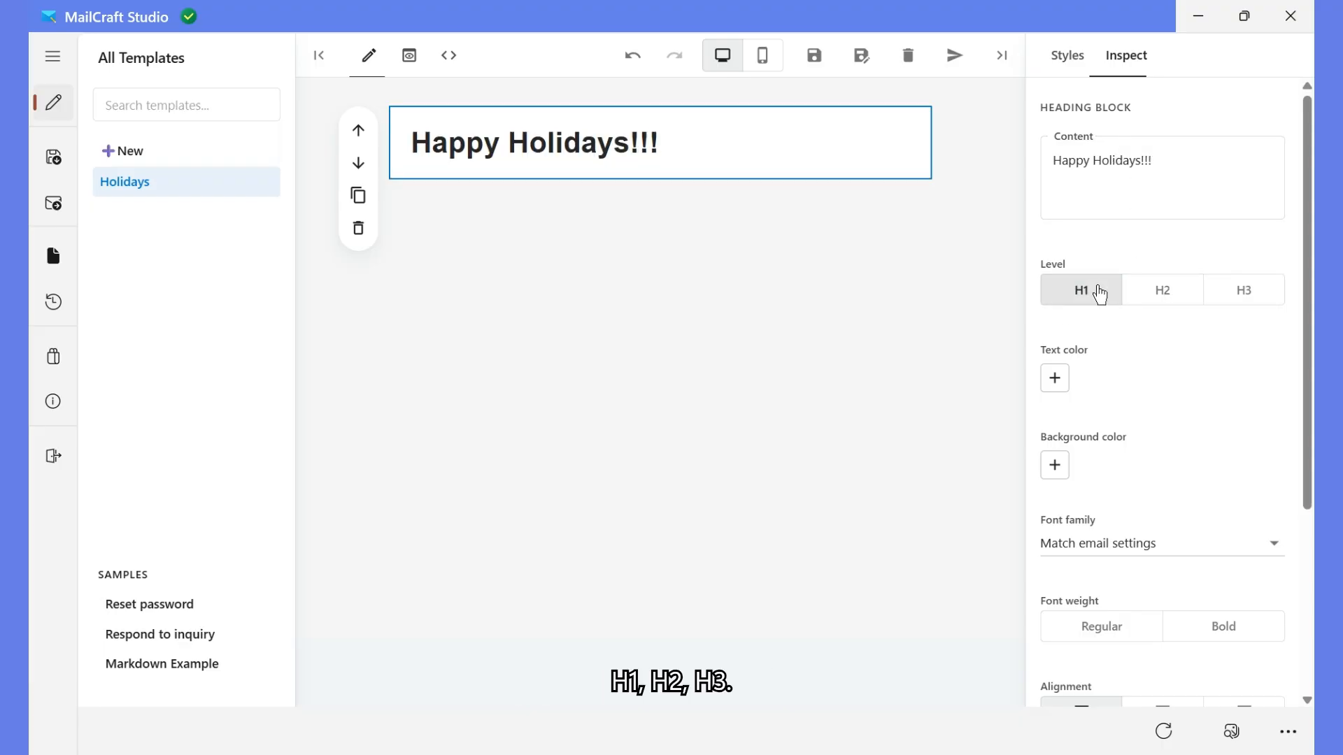
pyautogui.click(1200, 297)
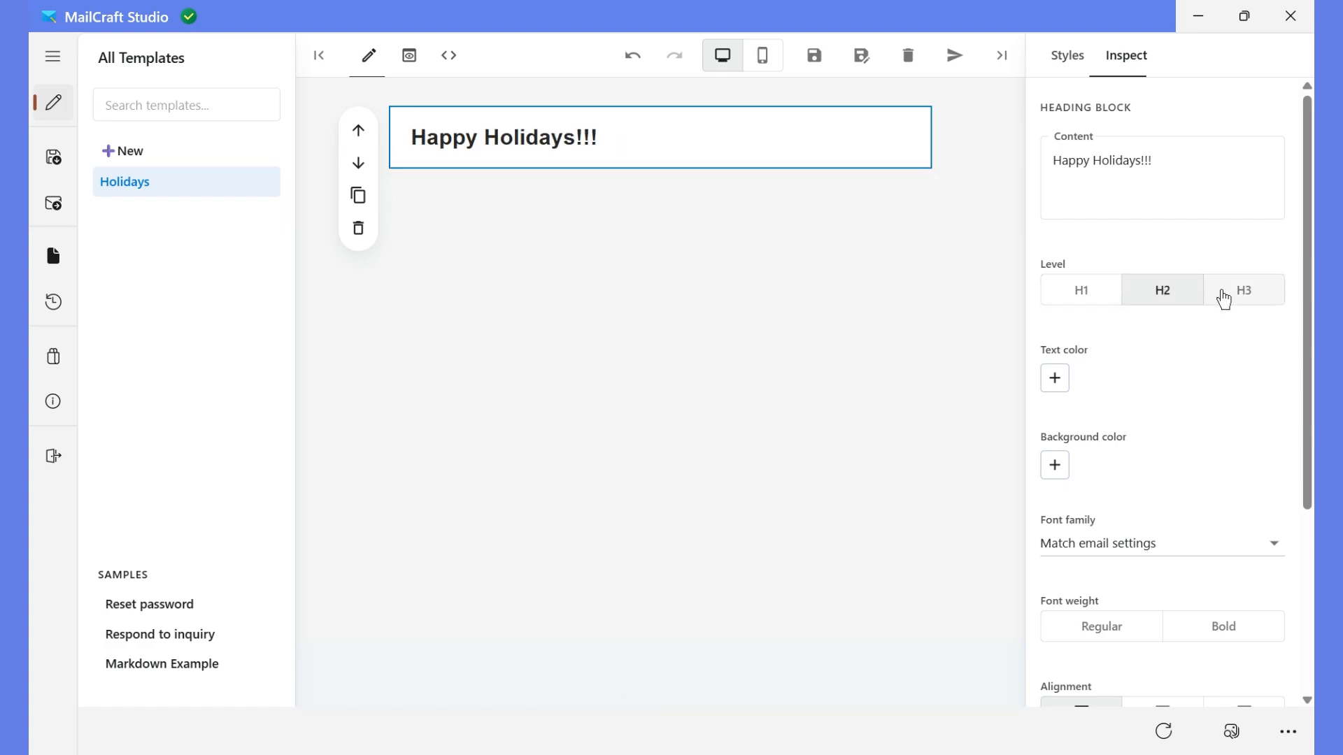
pyautogui.click(1225, 296)
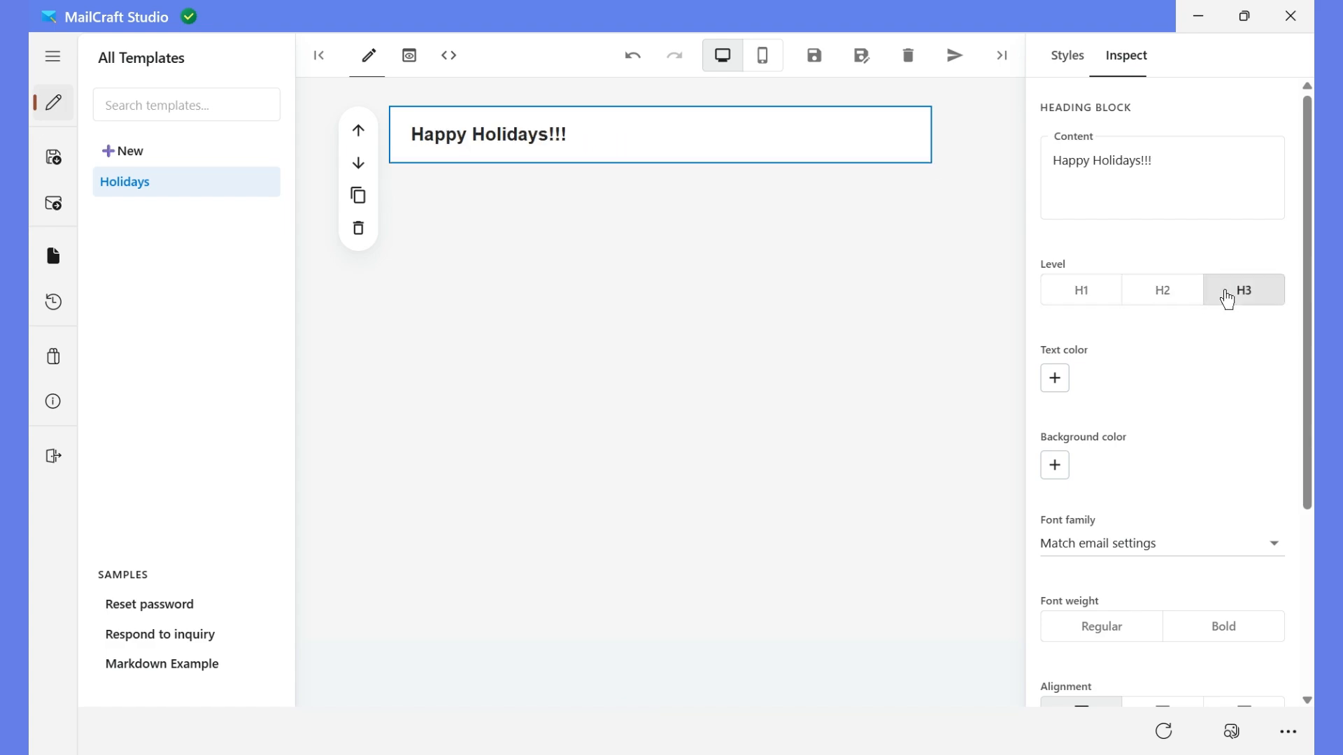
pyautogui.click(1099, 293)
# Step: Set the heading's text color to a muted dark green, starting from the green preset #16A34A
pyautogui.scroll(-1, 1080, 412)
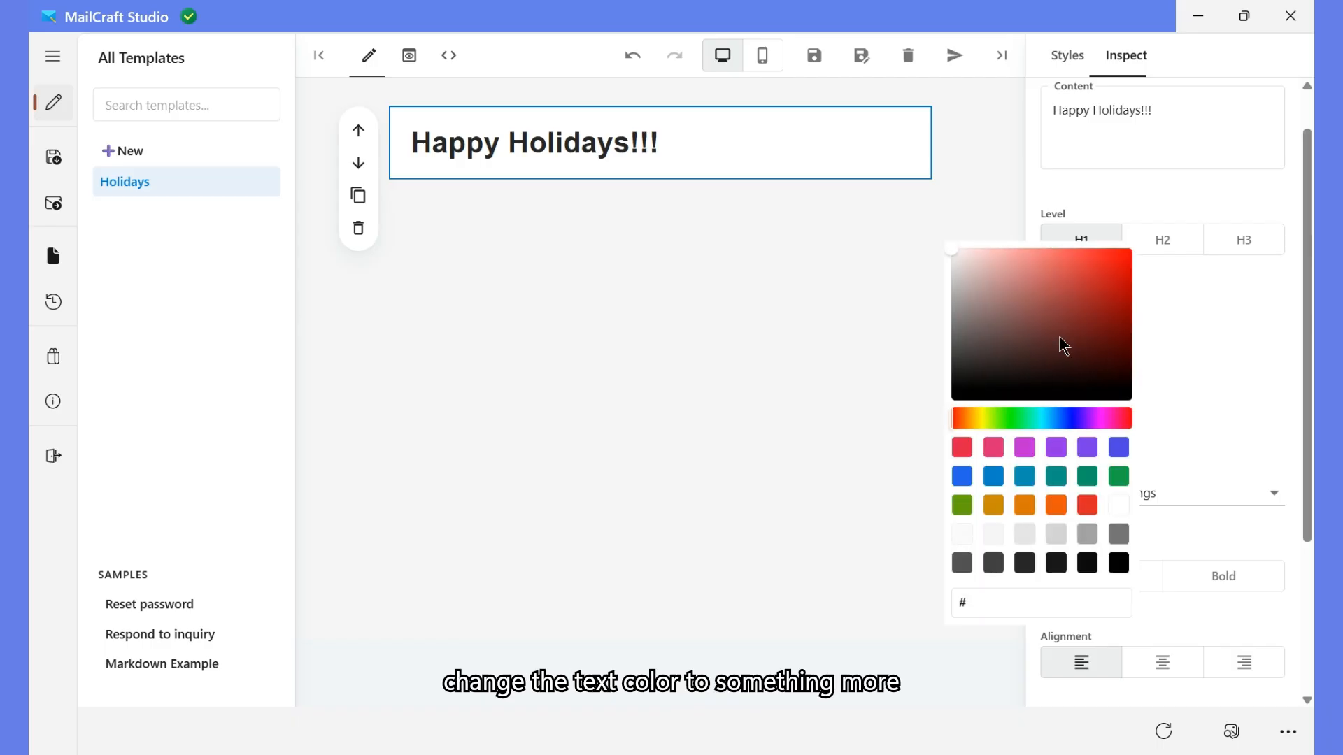
pyautogui.click(1120, 477)
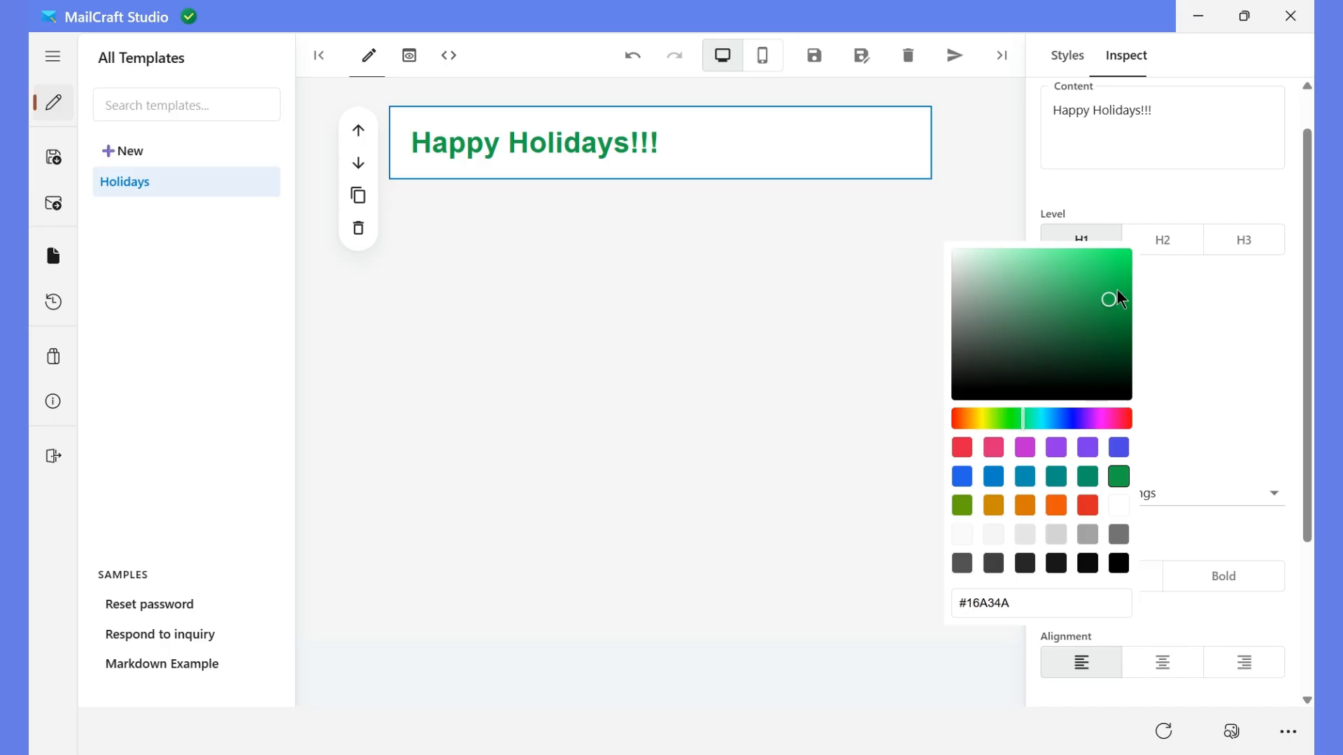
pyautogui.moveTo(1109, 300); pyautogui.dragTo(1061, 321)
pyautogui.click(1143, 325)
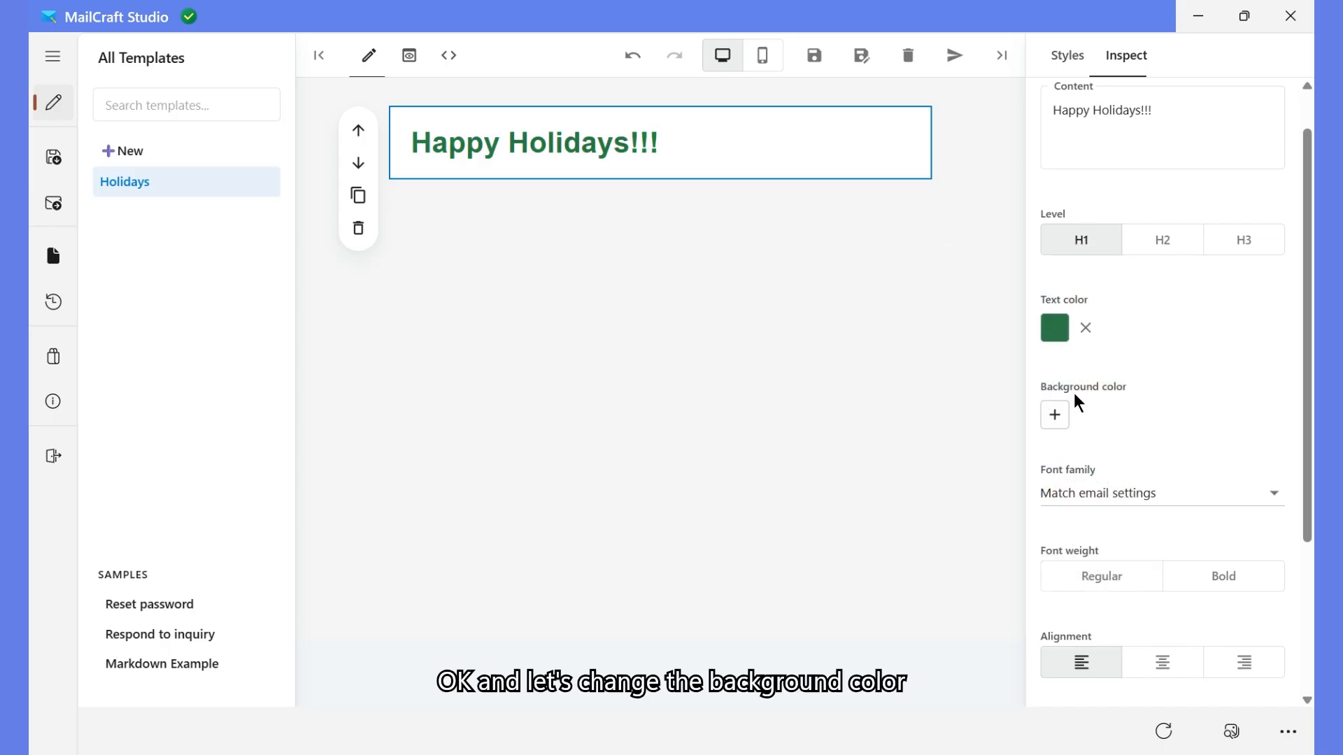
# Step: Set the heading block's background color to a bright red
pyautogui.click(1054, 415)
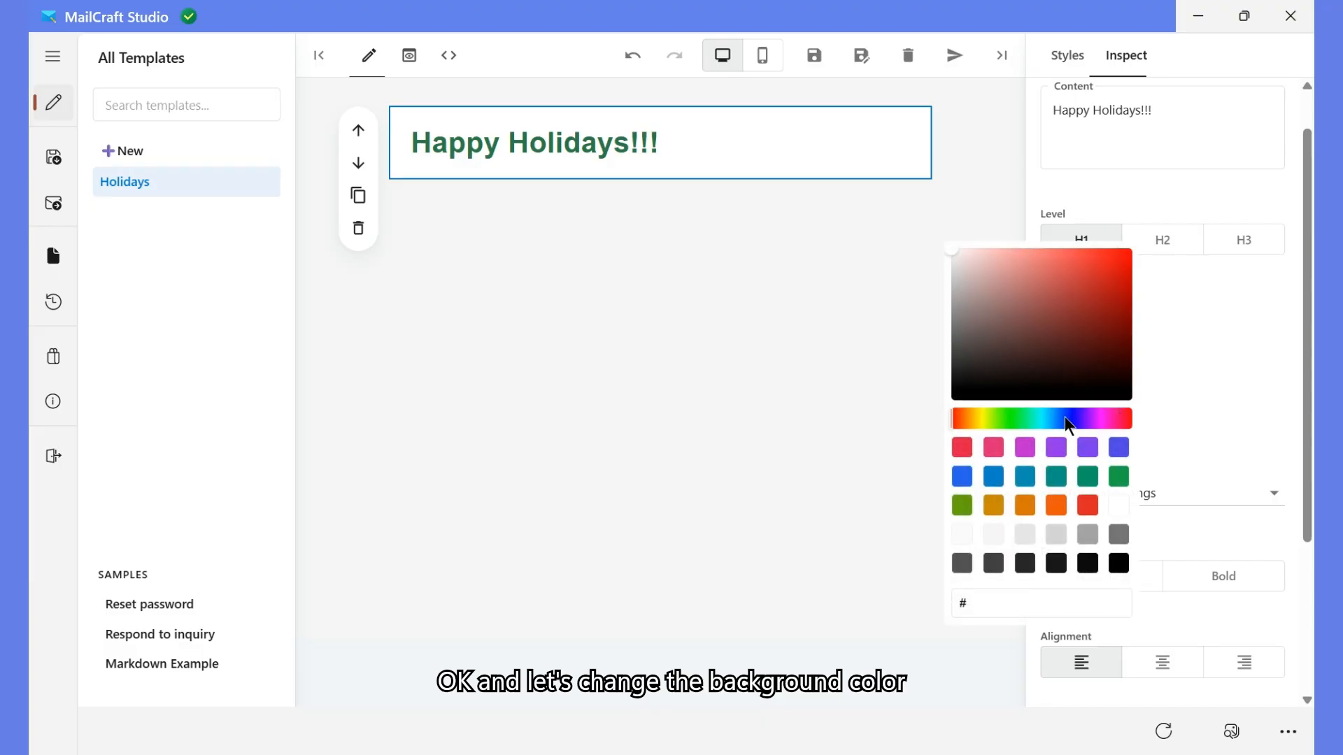
pyautogui.click(1118, 271)
pyautogui.click(1214, 270)
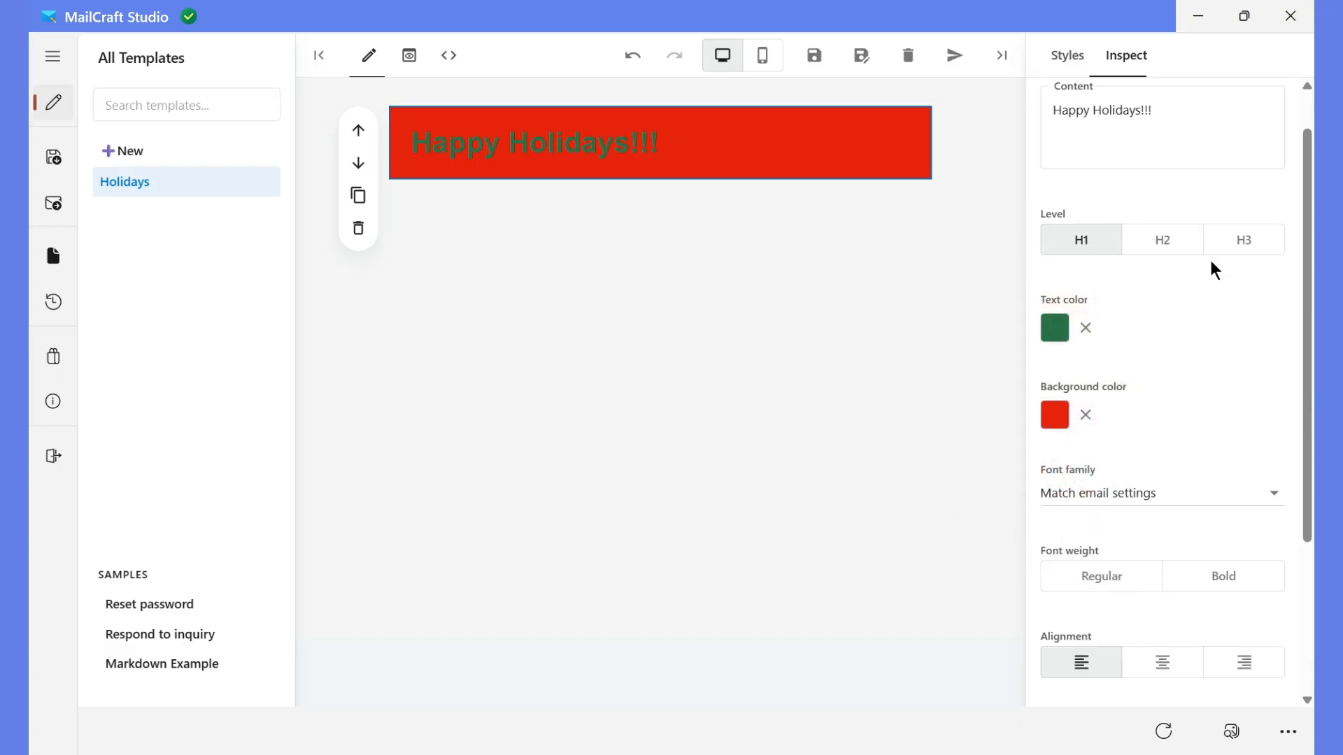
# Step: Set the "Happy Holidays!!!" heading's font family to Rounded sans
pyautogui.scroll(-3, 1055, 482)
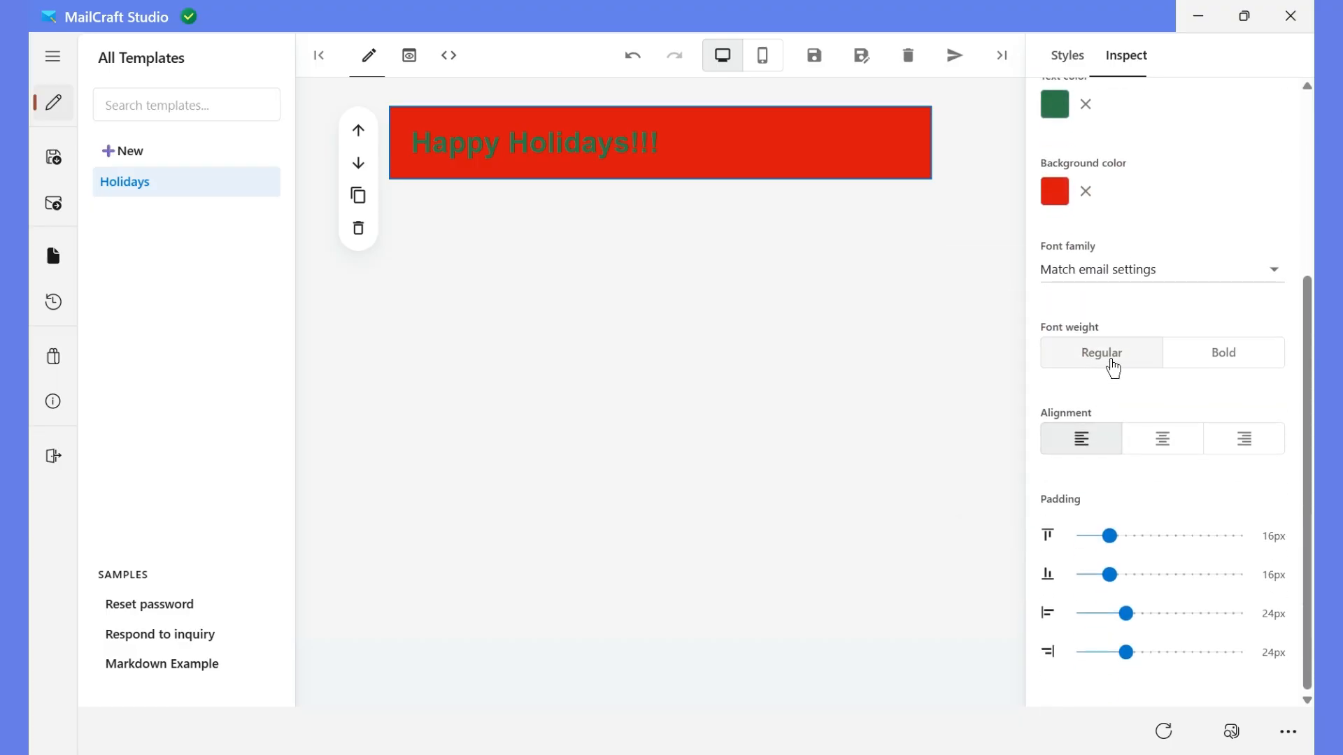
pyautogui.click(1118, 270)
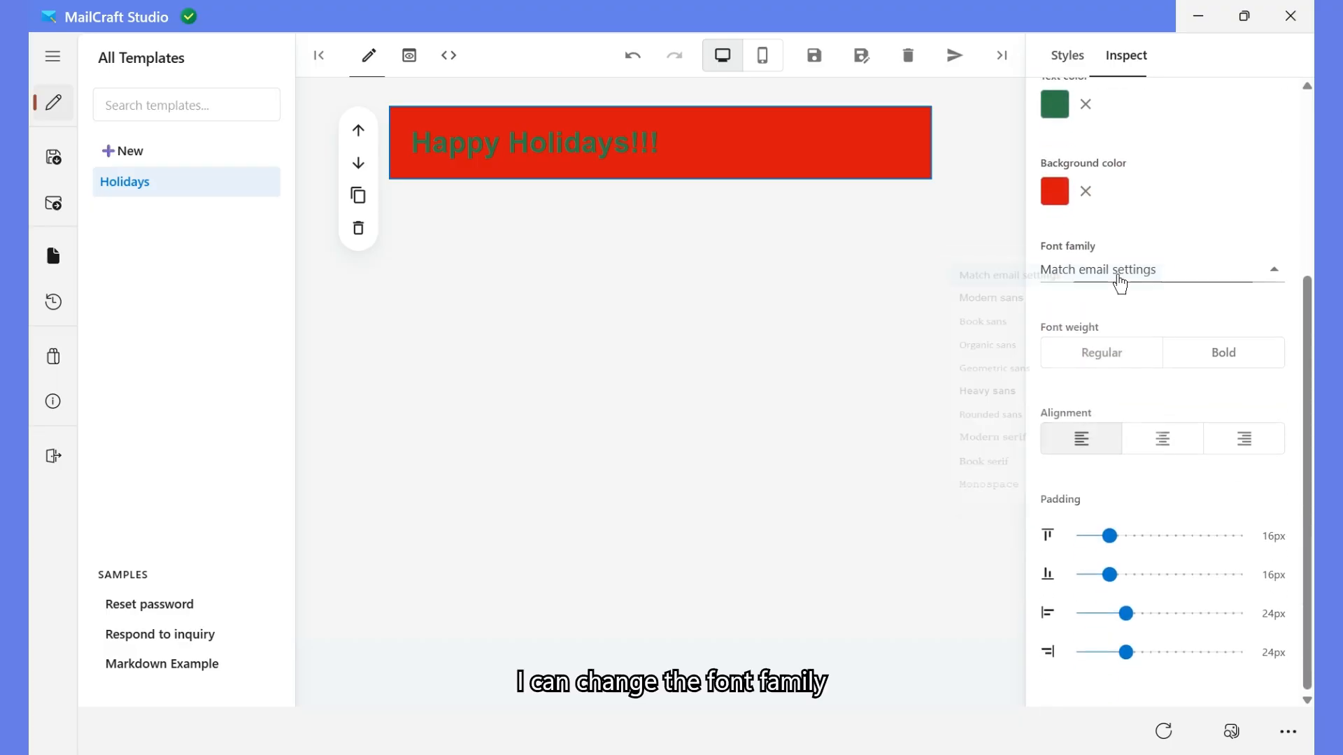
pyautogui.click(1056, 456)
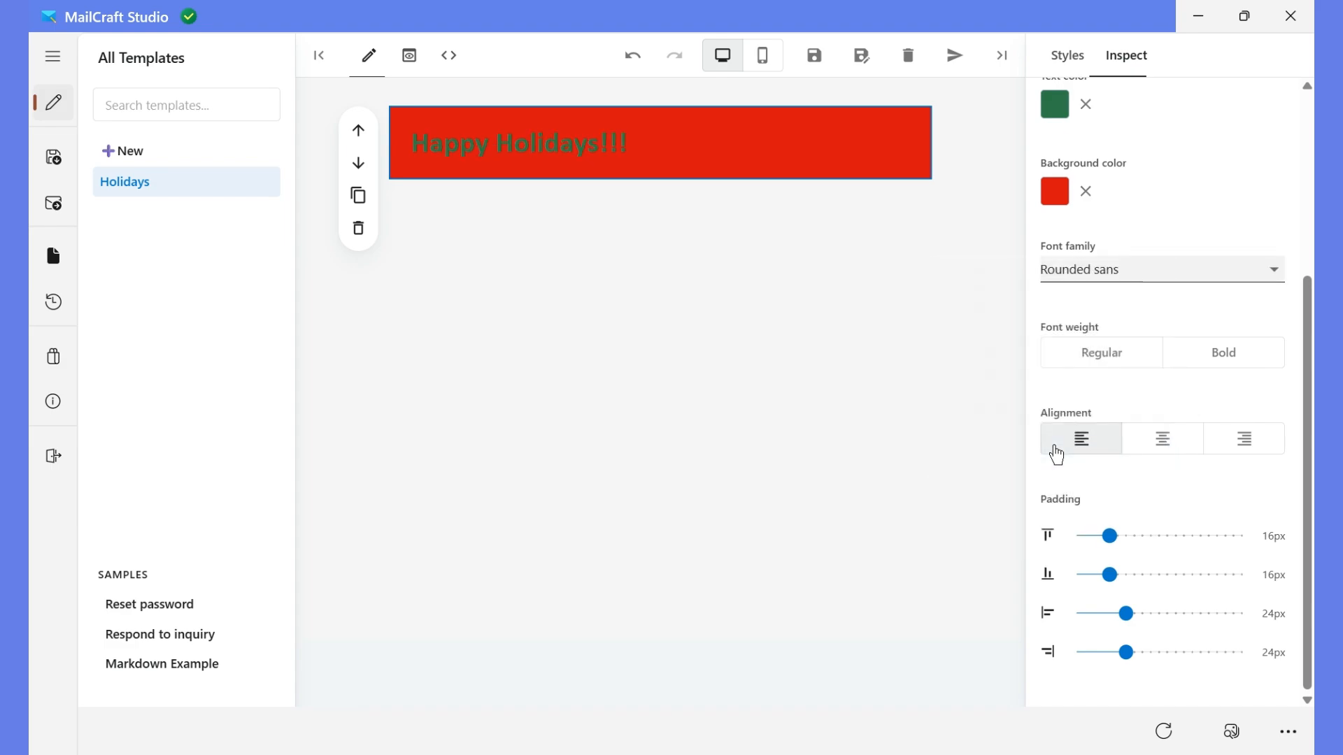
# Step: Make the "Happy Holidays!!!" heading bold and center-align it
pyautogui.click(1214, 369)
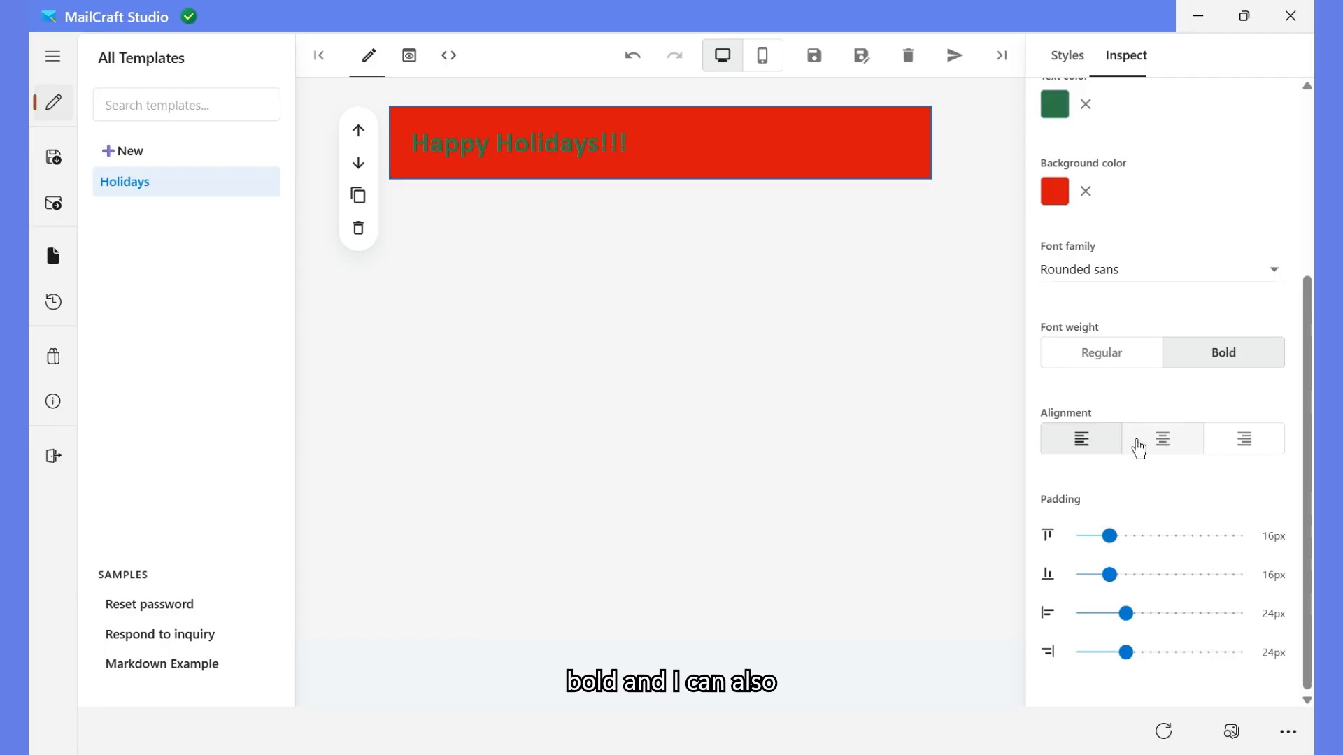
pyautogui.click(1163, 451)
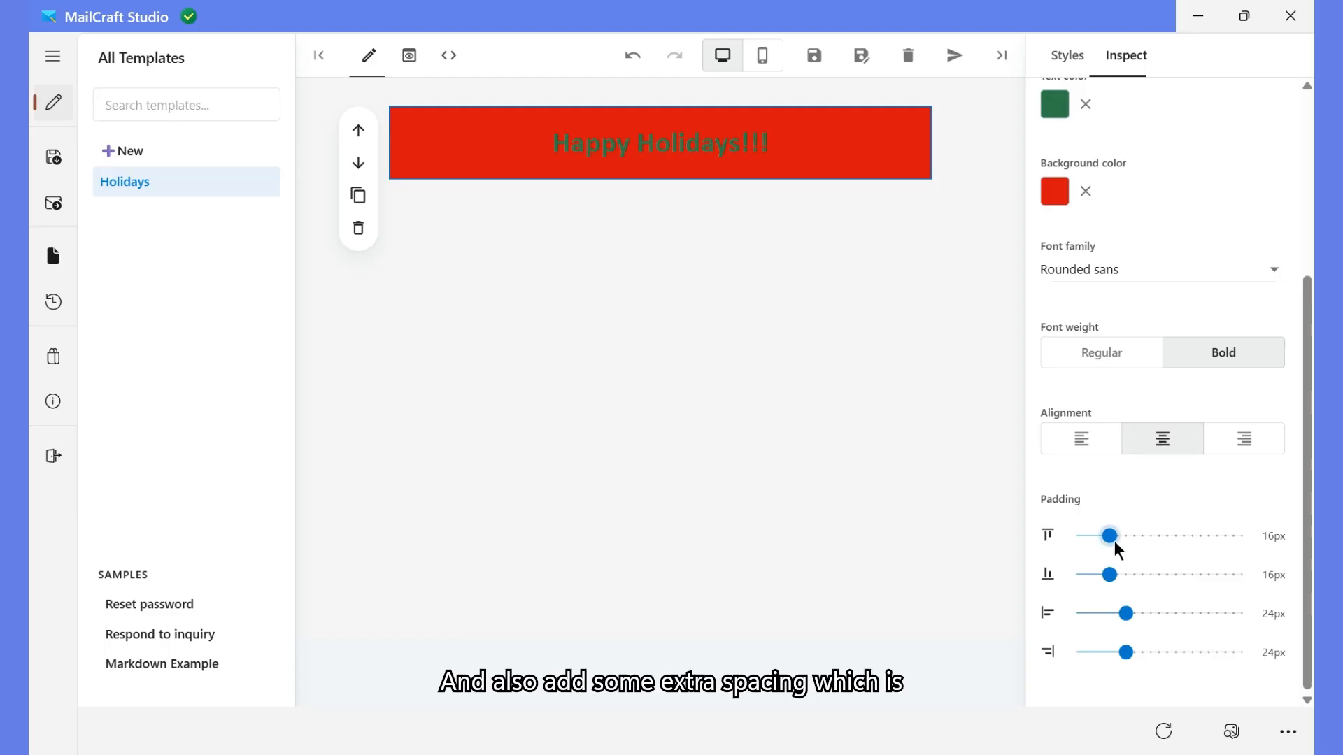
pyautogui.moveTo(1113, 539)
pyautogui.mouseDown()
pyautogui.moveTo(1139, 538)
pyautogui.moveTo(1110, 538)
pyautogui.mouseUp()
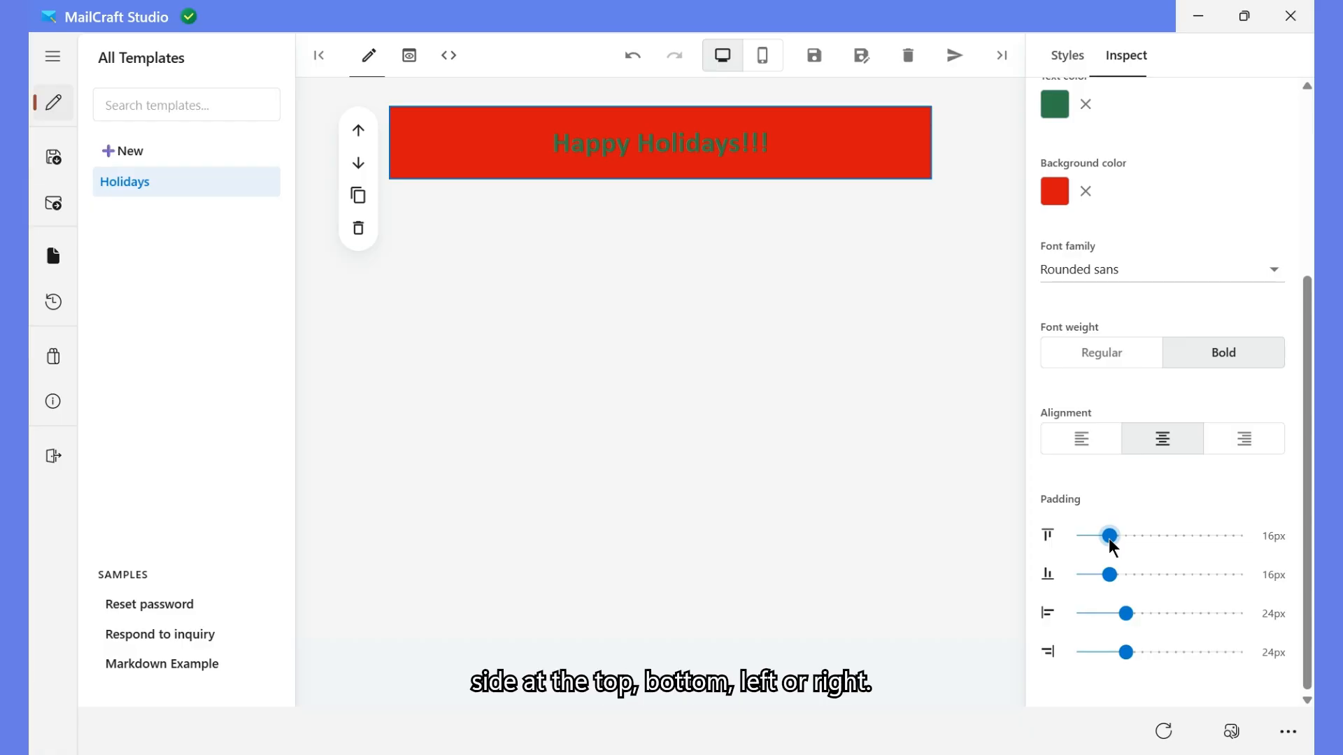
pyautogui.scroll(4, 1110, 639)
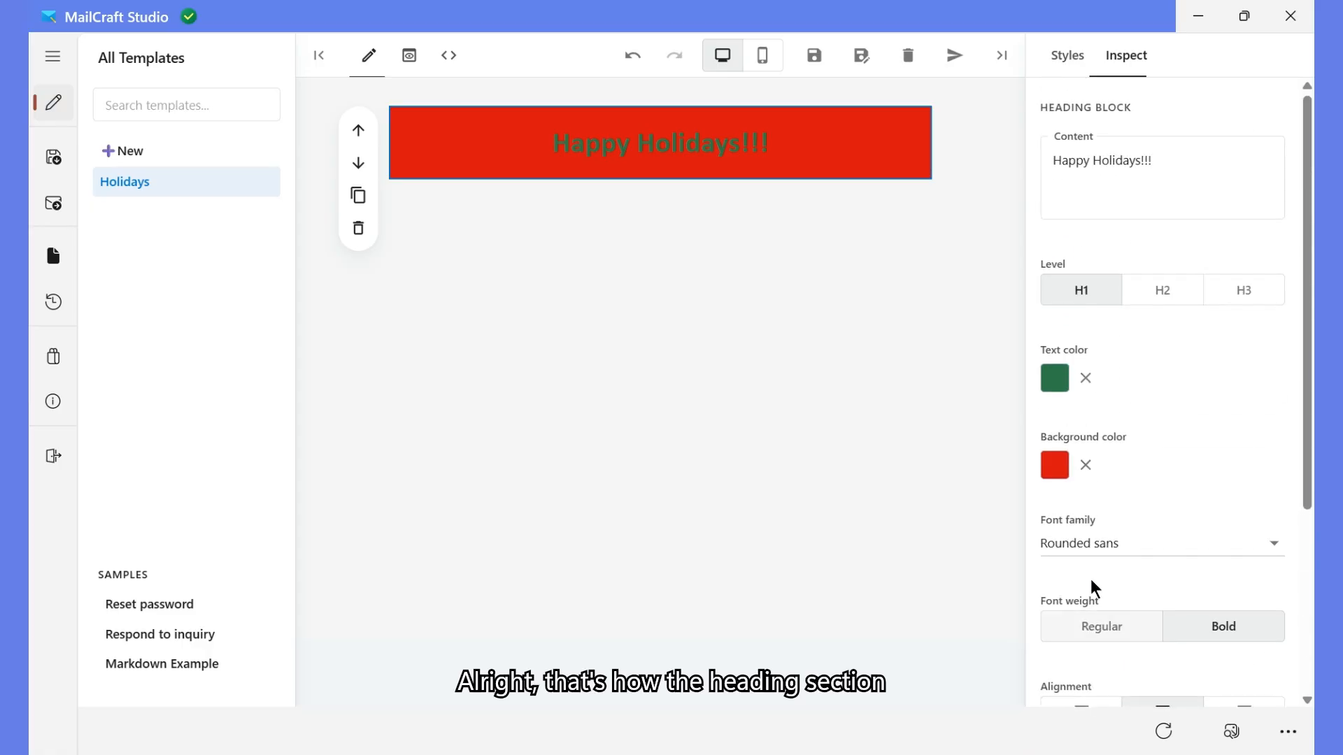
# Step: Add a text block directly below the heading
pyautogui.click(660, 182)
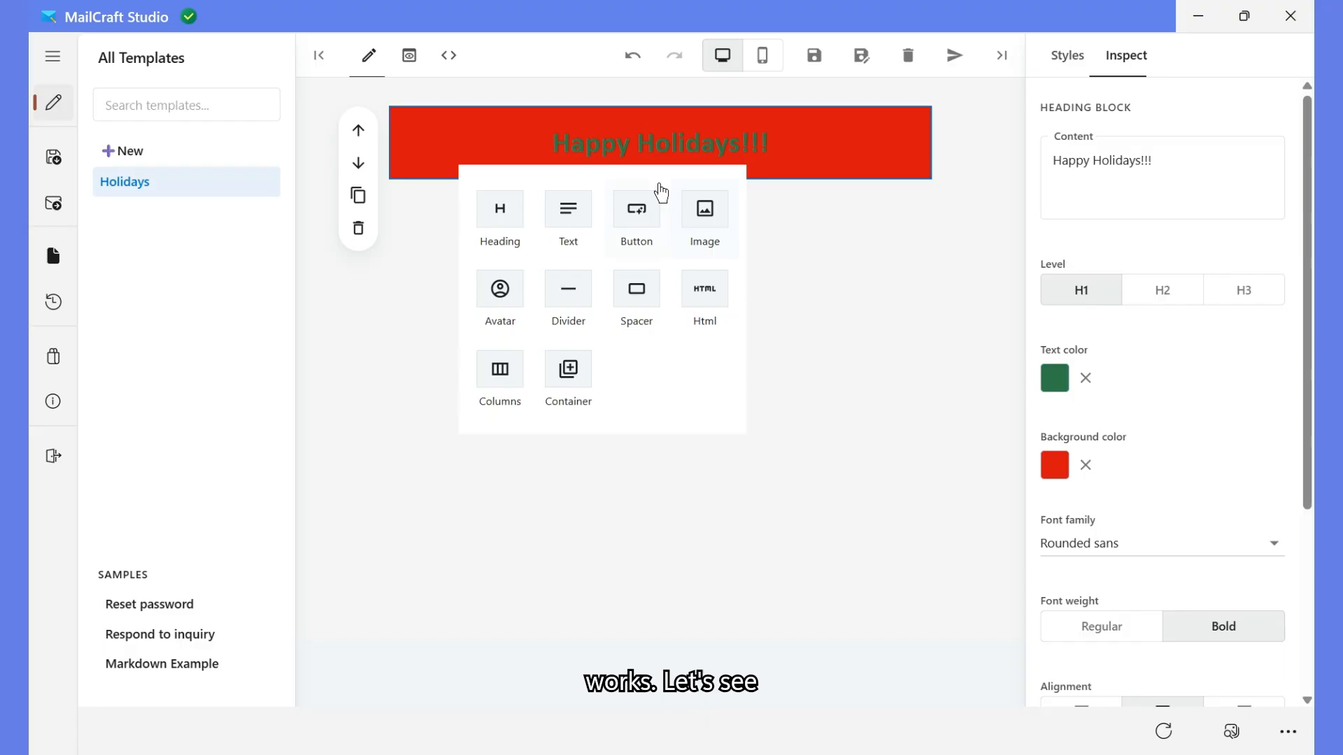
pyautogui.click(582, 223)
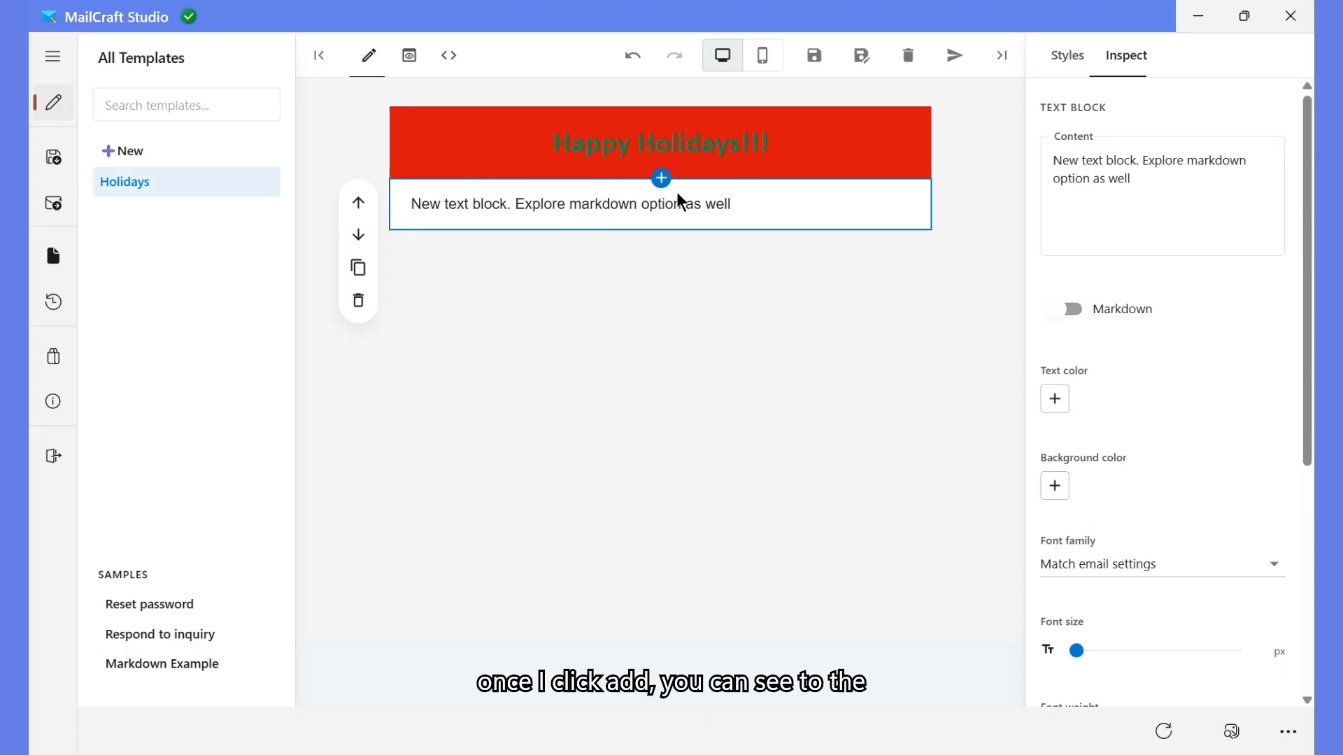
# Step: Try moving the text block above the heading and back, and try duplicating it and deleting the copy
pyautogui.click(360, 209)
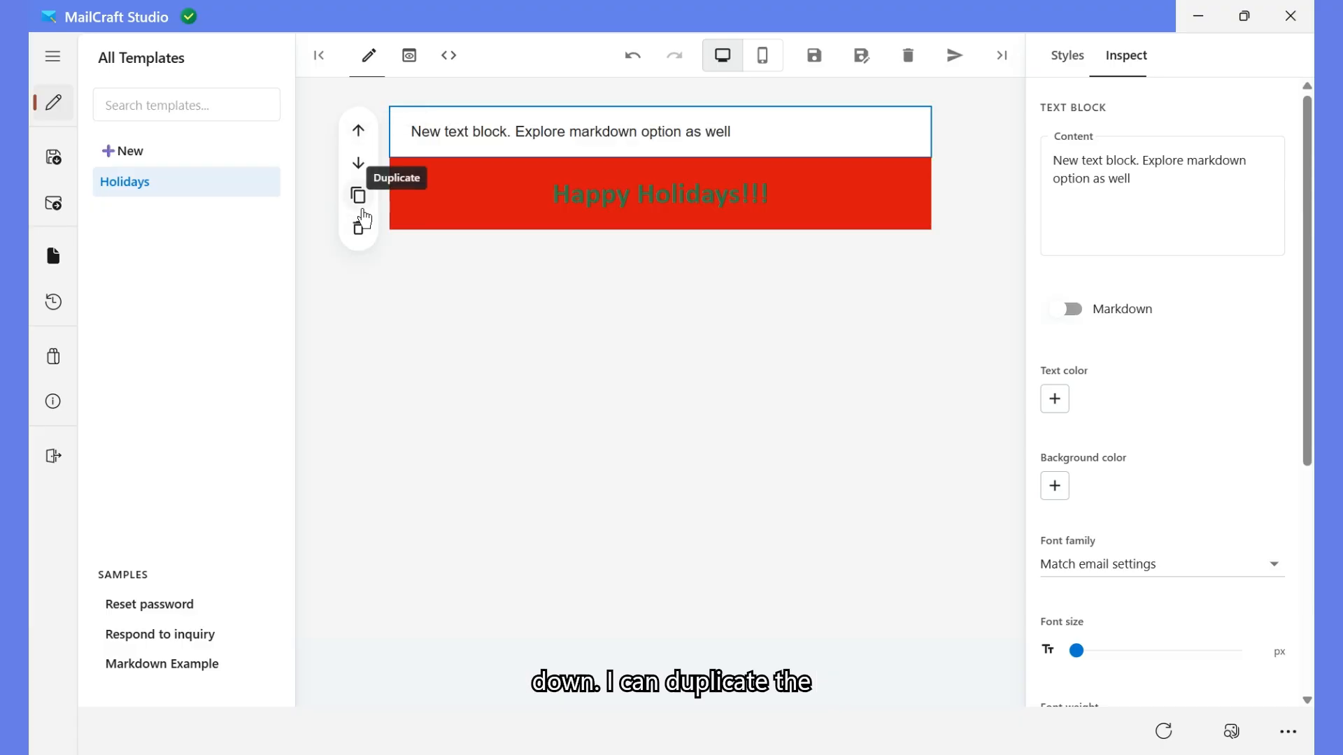
pyautogui.click(362, 166)
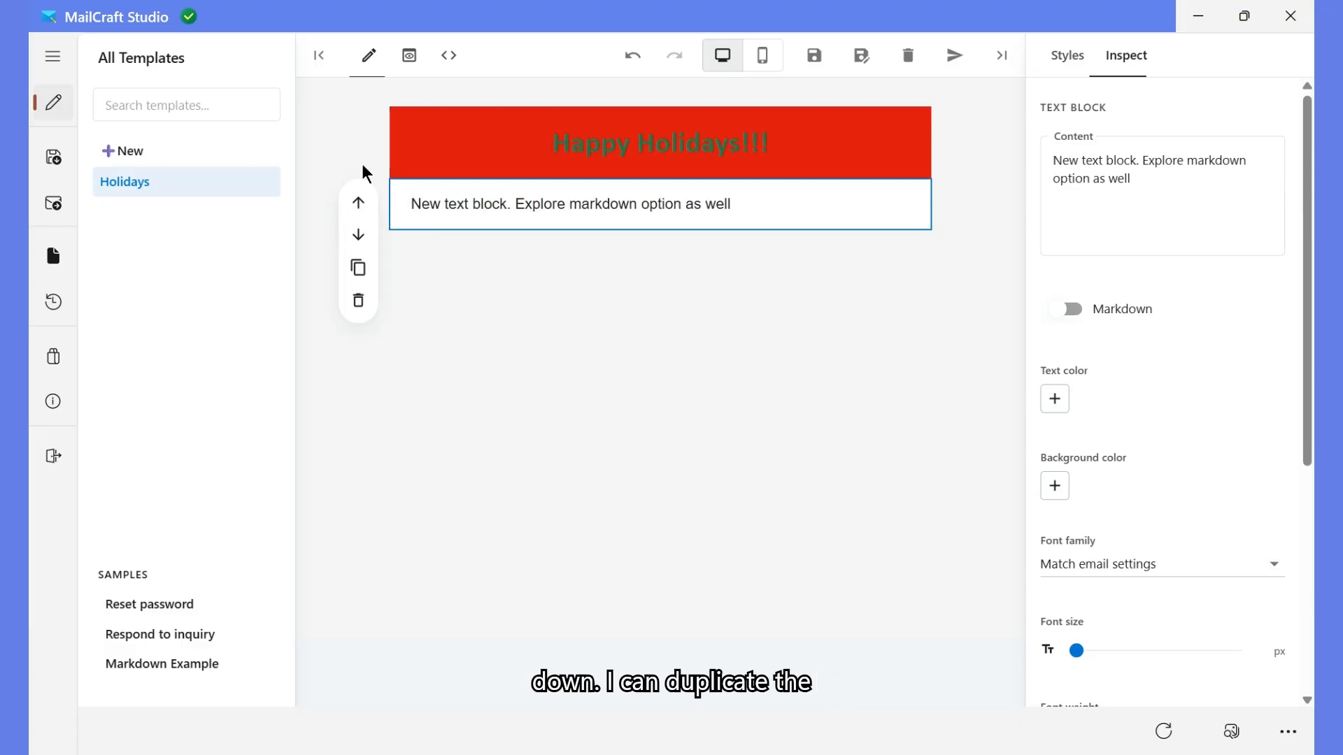
pyautogui.click(358, 267)
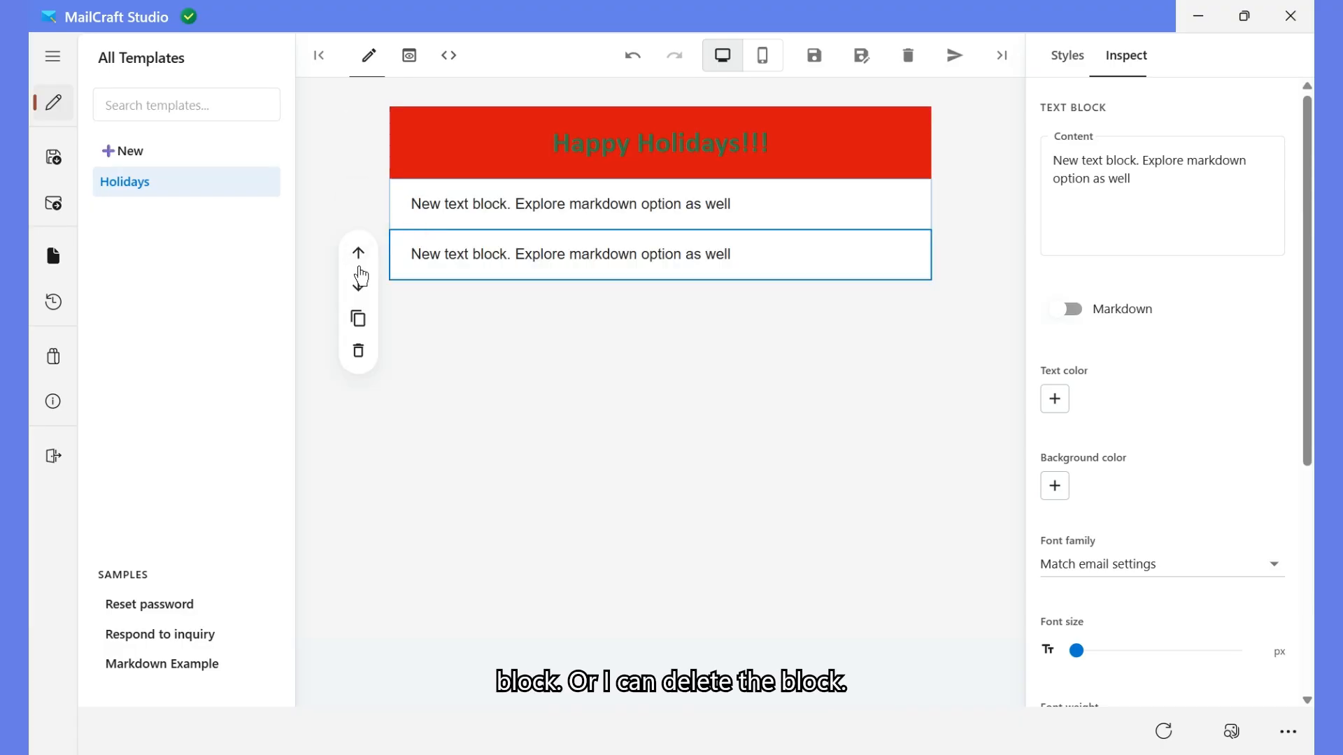
pyautogui.click(357, 352)
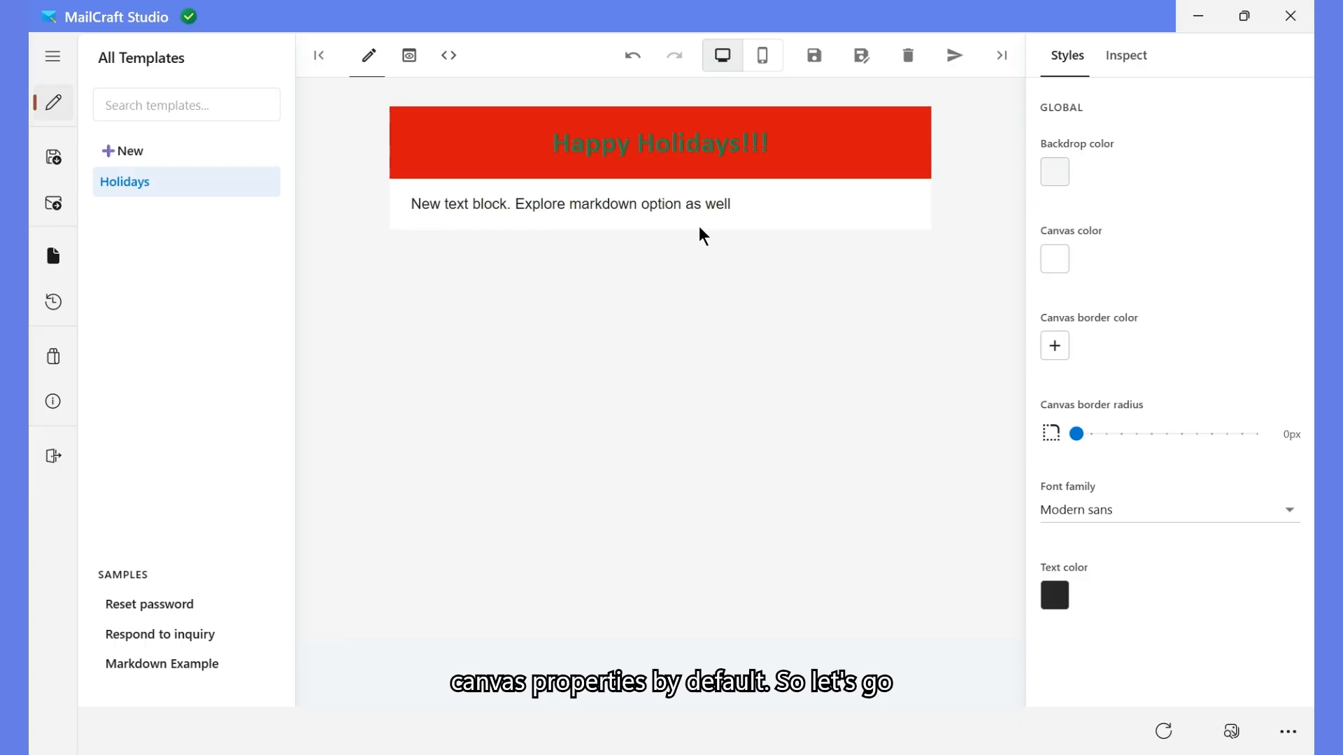
# Step: Replace the text block's content with "Hello {{User}}", a blank line and "Happy New Year!!"
pyautogui.click(705, 206)
pyautogui.click(705, 206)
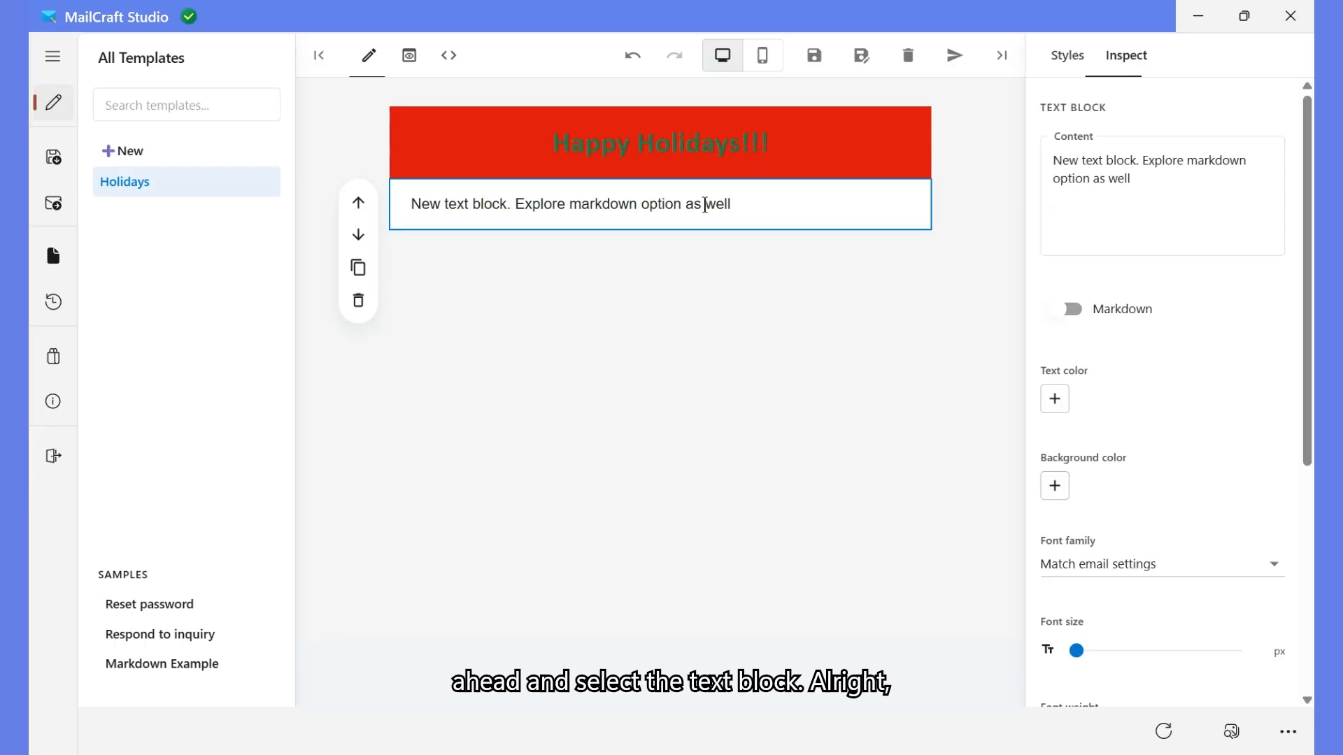
pyautogui.moveTo(1156, 185); pyautogui.dragTo(1046, 156)
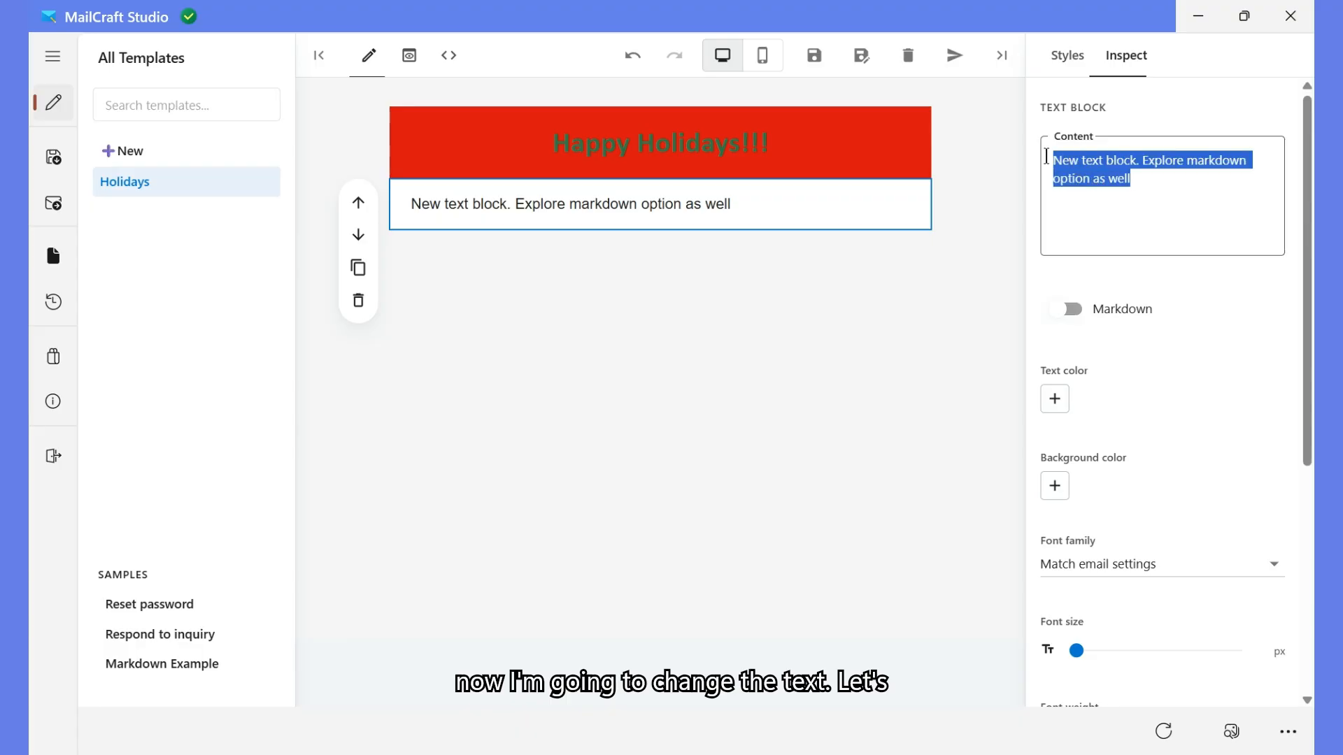
pyautogui.press('BackSpace')
pyautogui.write('Hello')
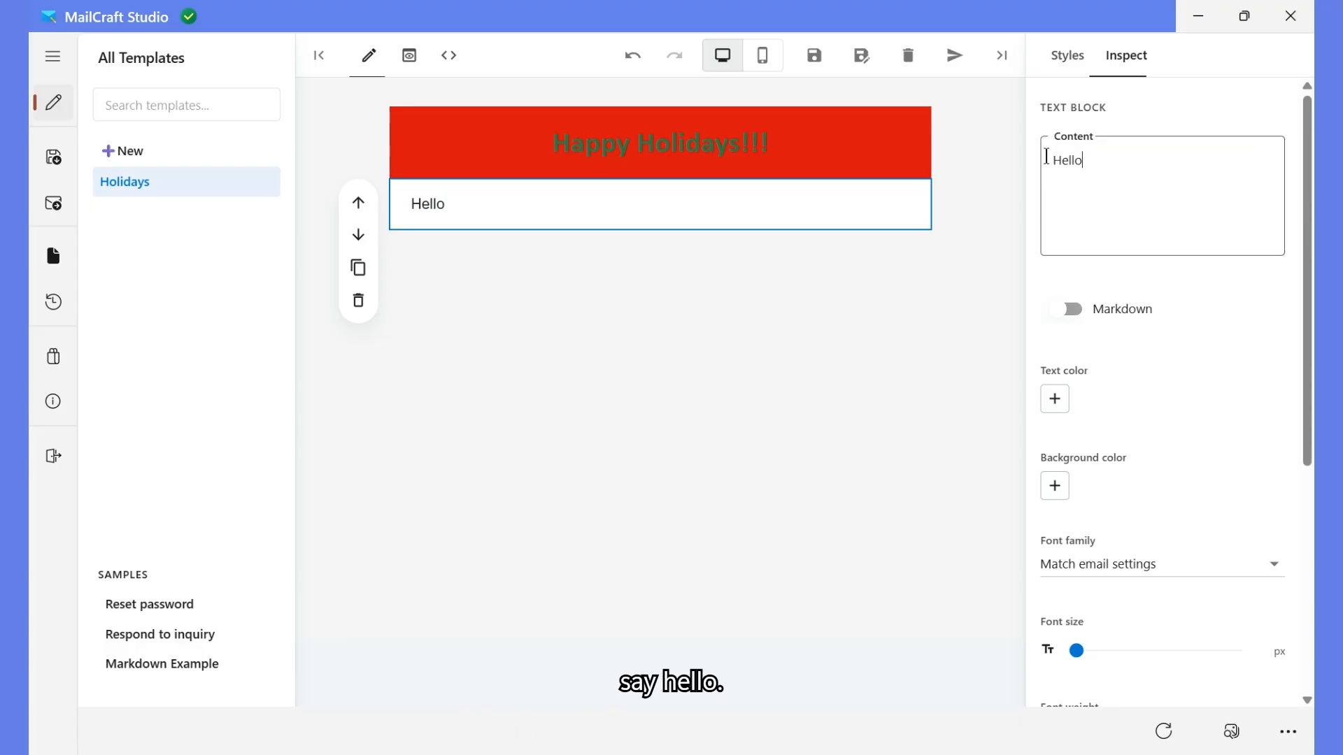
pyautogui.write(' {{User}}')
pyautogui.press('Return')
pyautogui.press('Return')
pyautogui.write('Happy New Year!!')
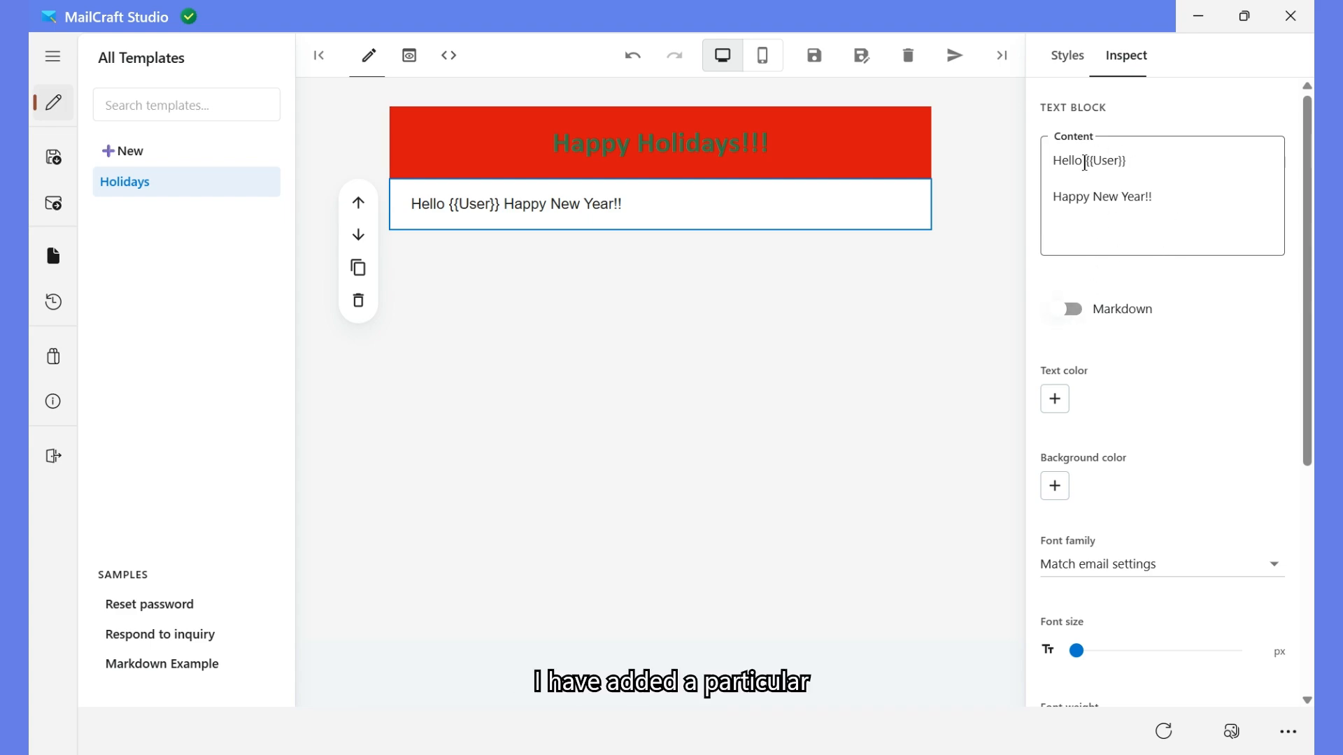
# Step: Enable Markdown for the greeting text block containing the {{User}} placeholder
pyautogui.moveTo(1085, 165); pyautogui.dragTo(1135, 164)
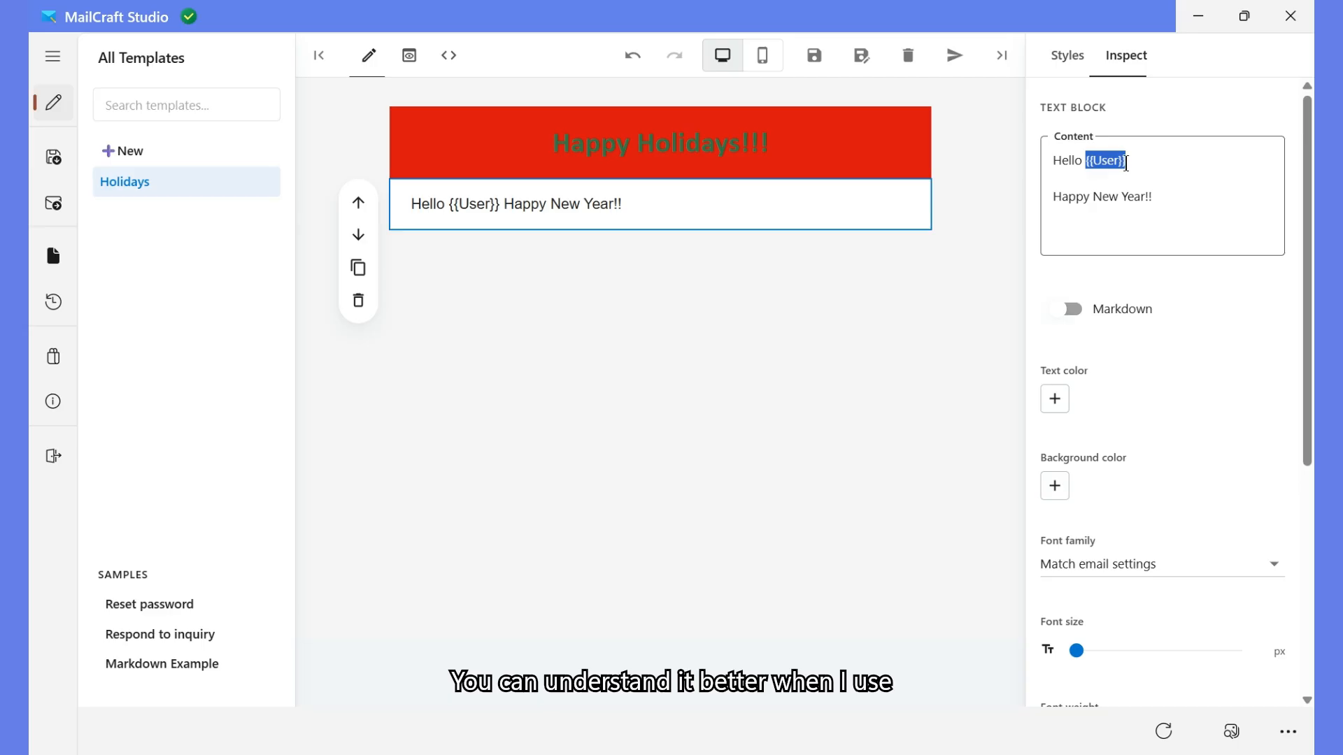
pyautogui.click(1068, 310)
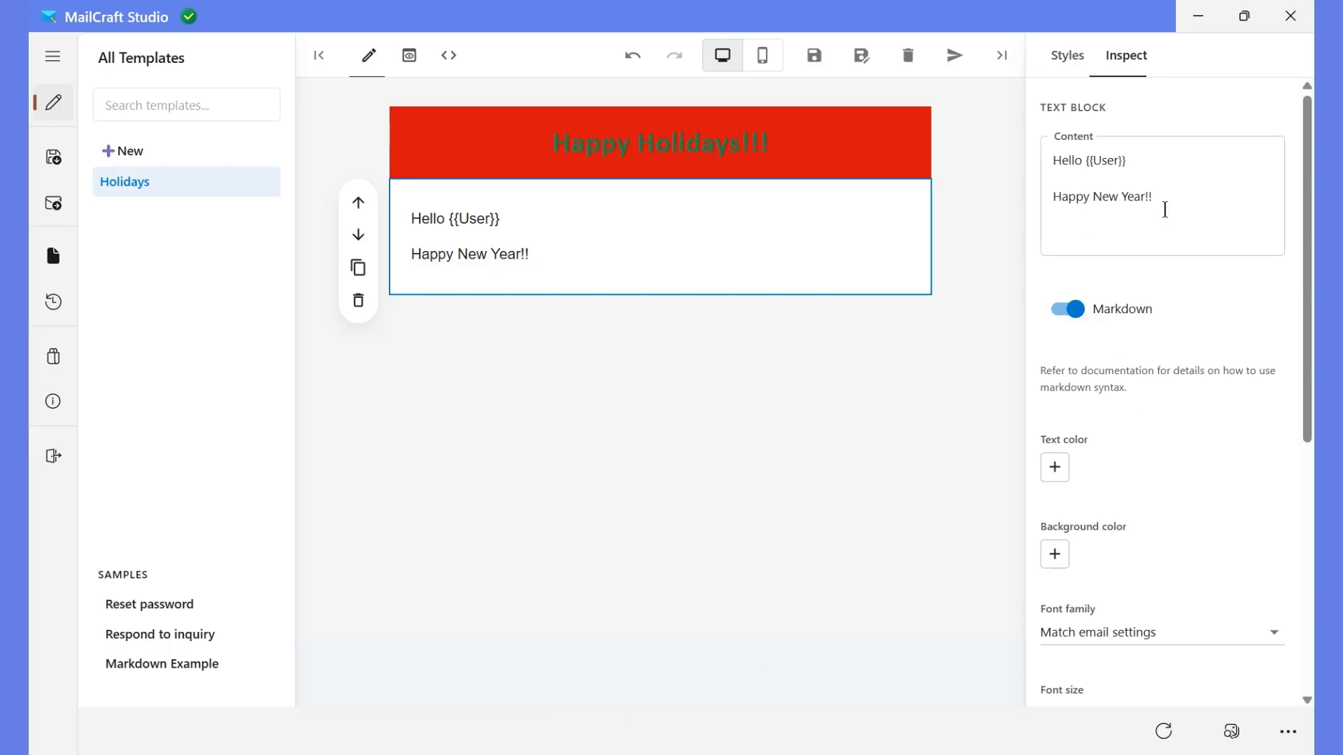
pyautogui.moveTo(1164, 209); pyautogui.dragTo(1068, 160)
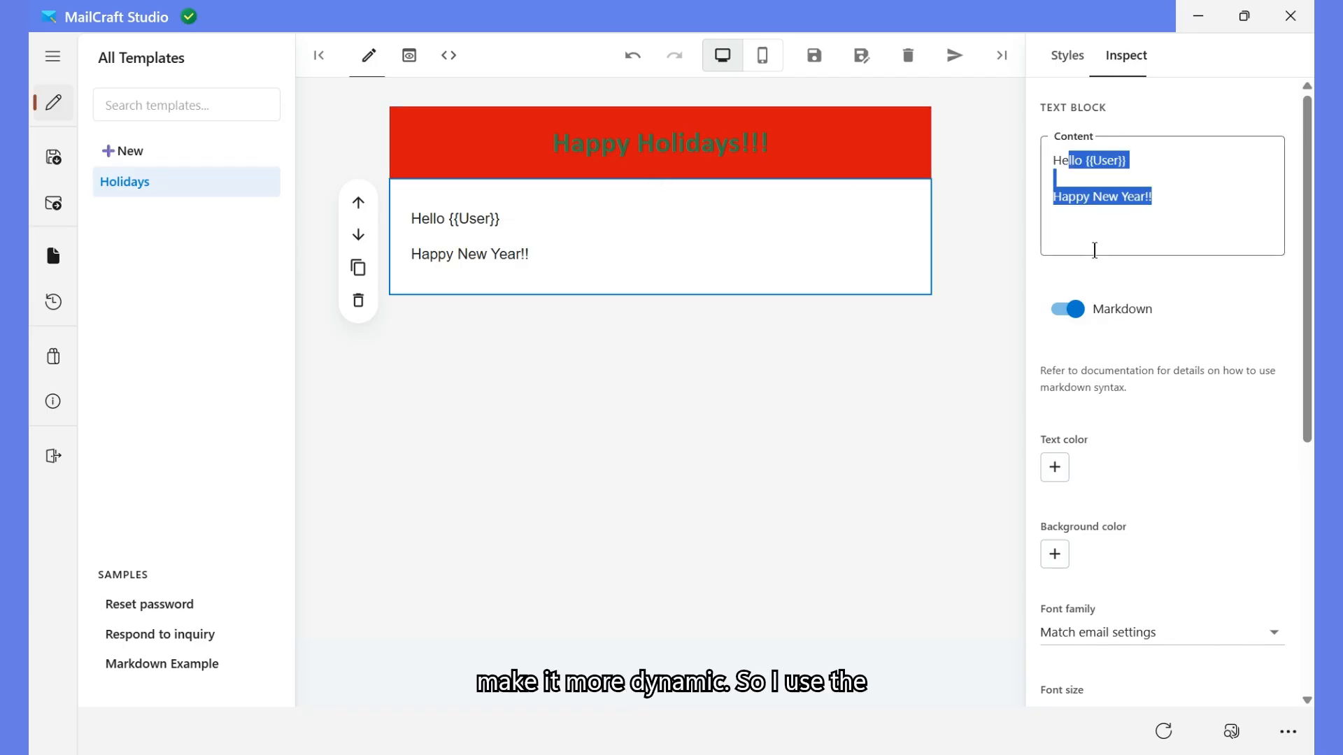
pyautogui.click(1092, 165)
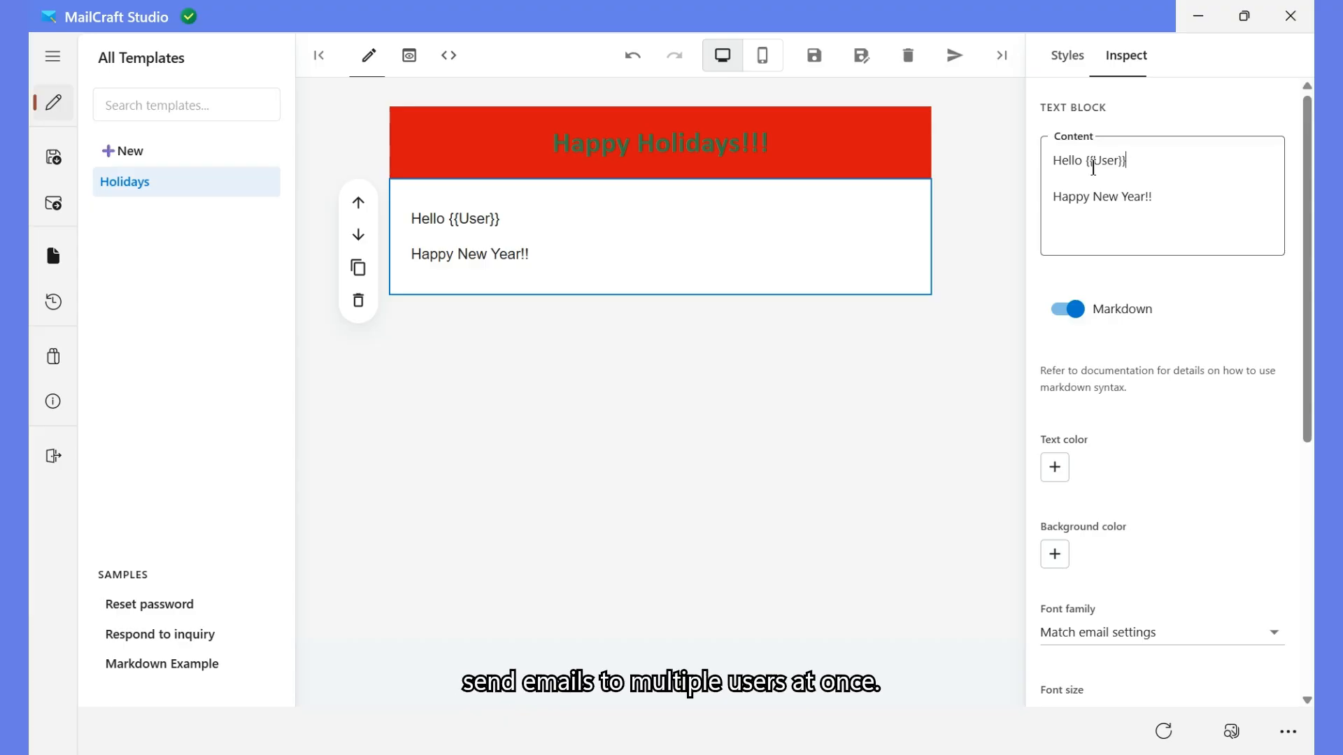
# Step: Set the greeting text block's font size to 10px
pyautogui.scroll(-5, 1063, 418)
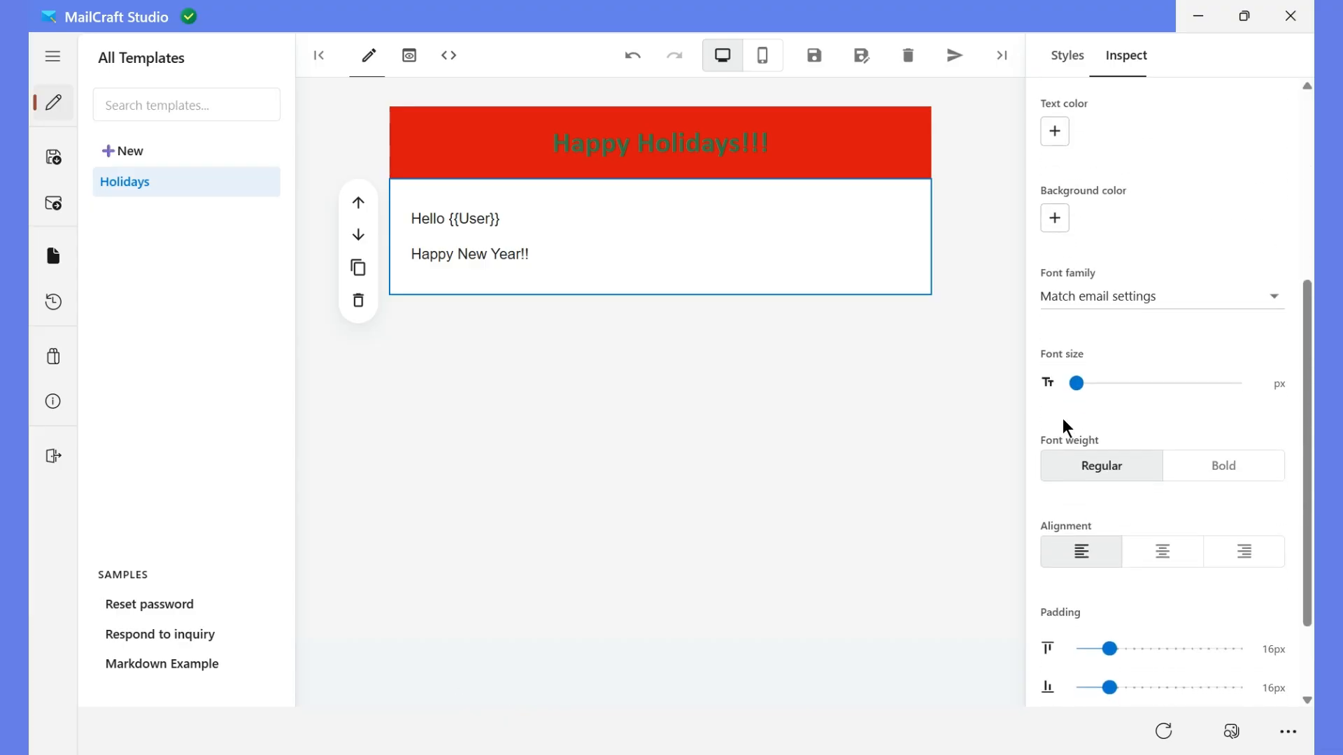
pyautogui.scroll(1, 1063, 418)
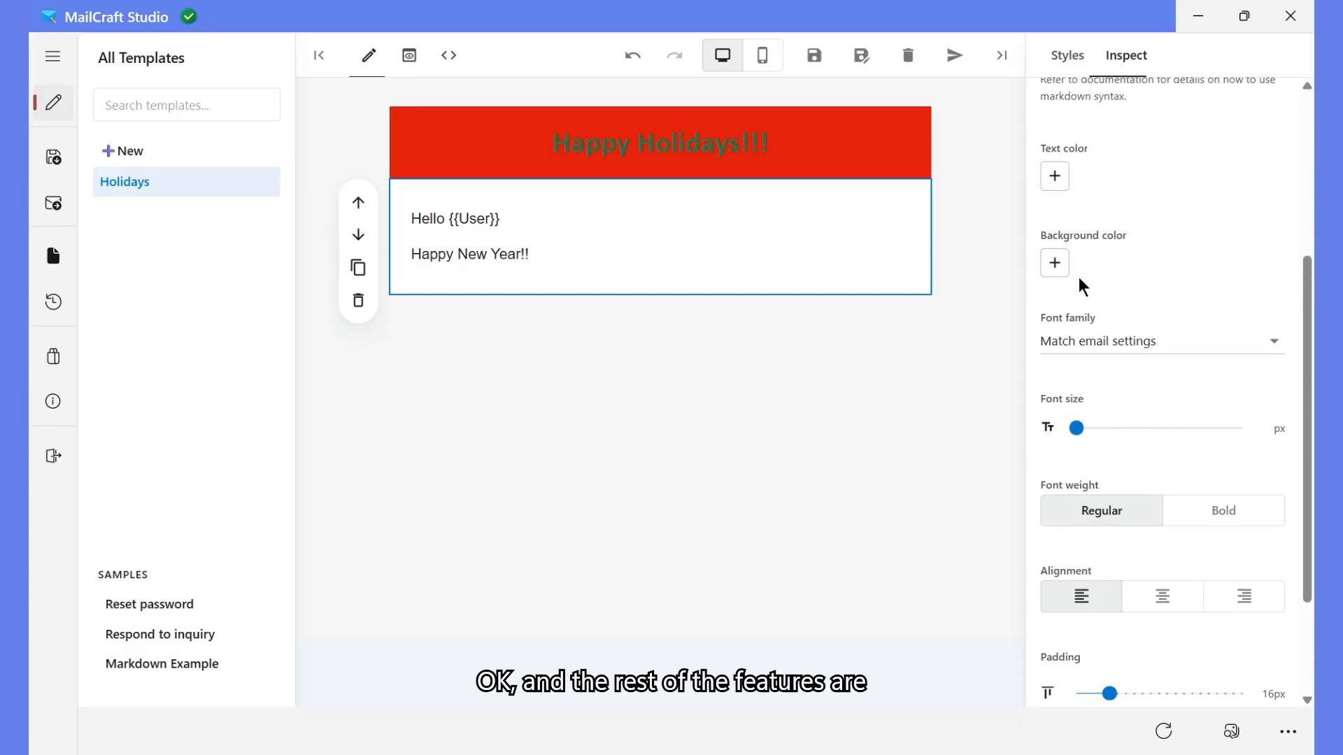
pyautogui.scroll(-1, 1080, 278)
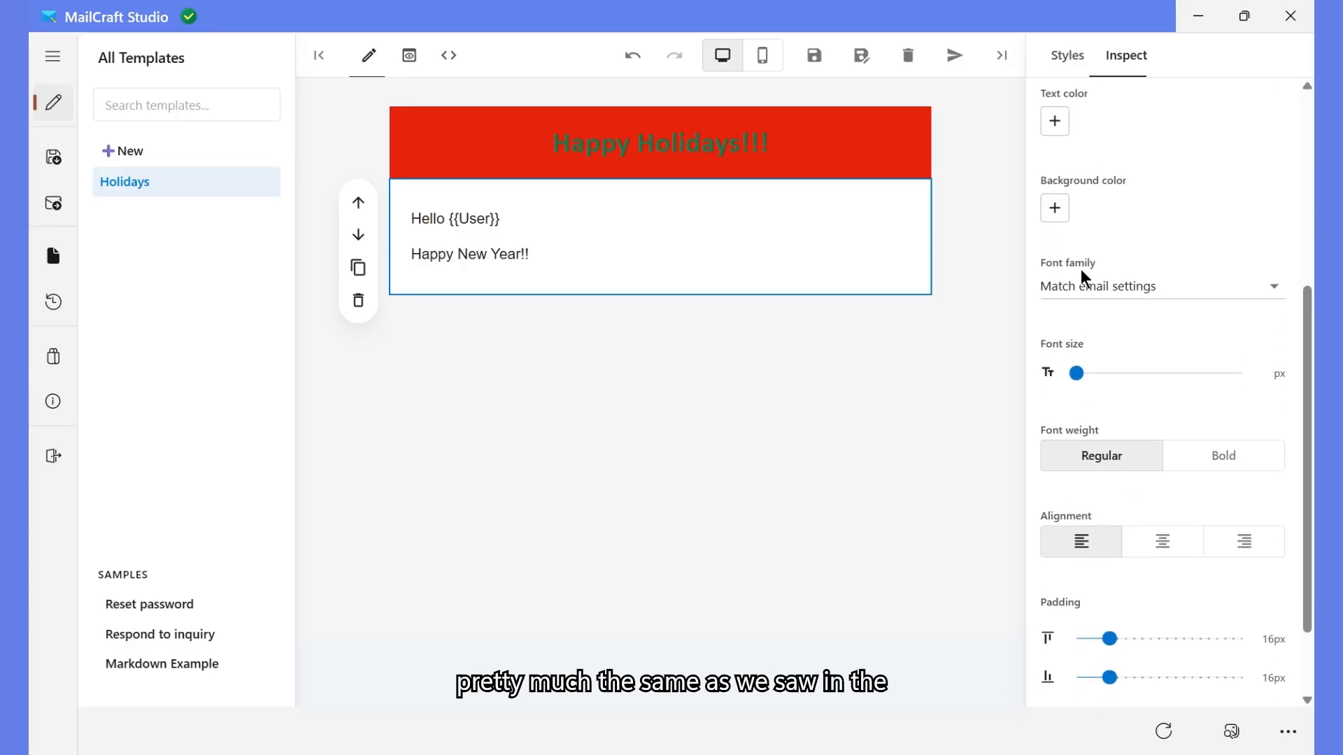
pyautogui.scroll(-1, 1083, 278)
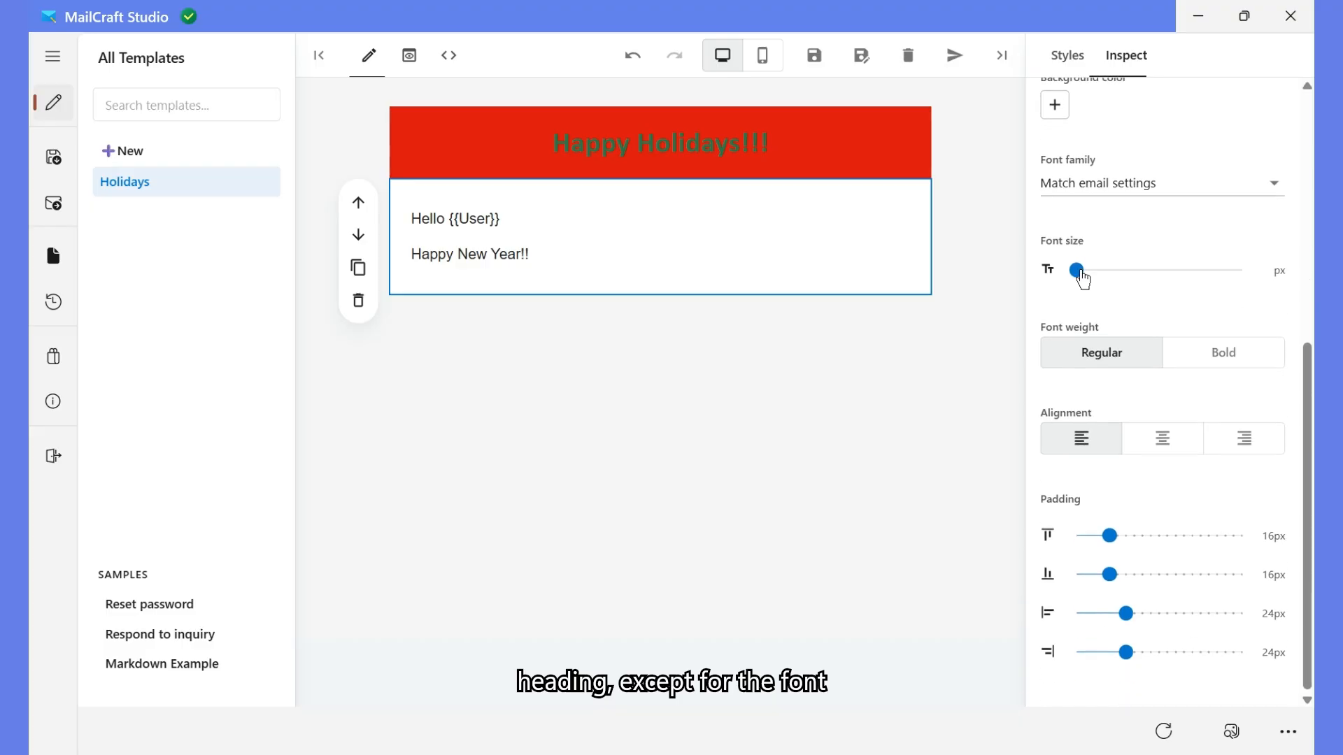
pyautogui.moveTo(1084, 270); pyautogui.dragTo(1055, 286)
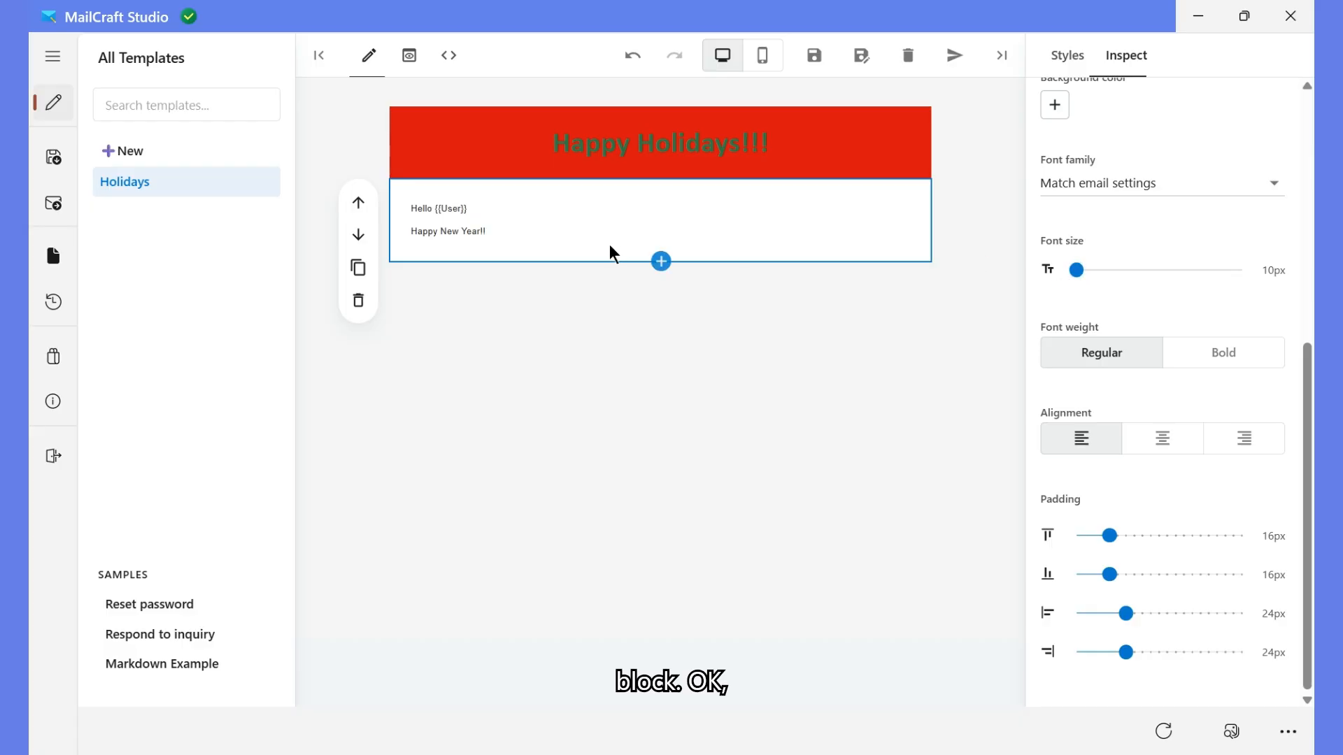
# Step: Add a button block below the greeting text block
pyautogui.click(661, 265)
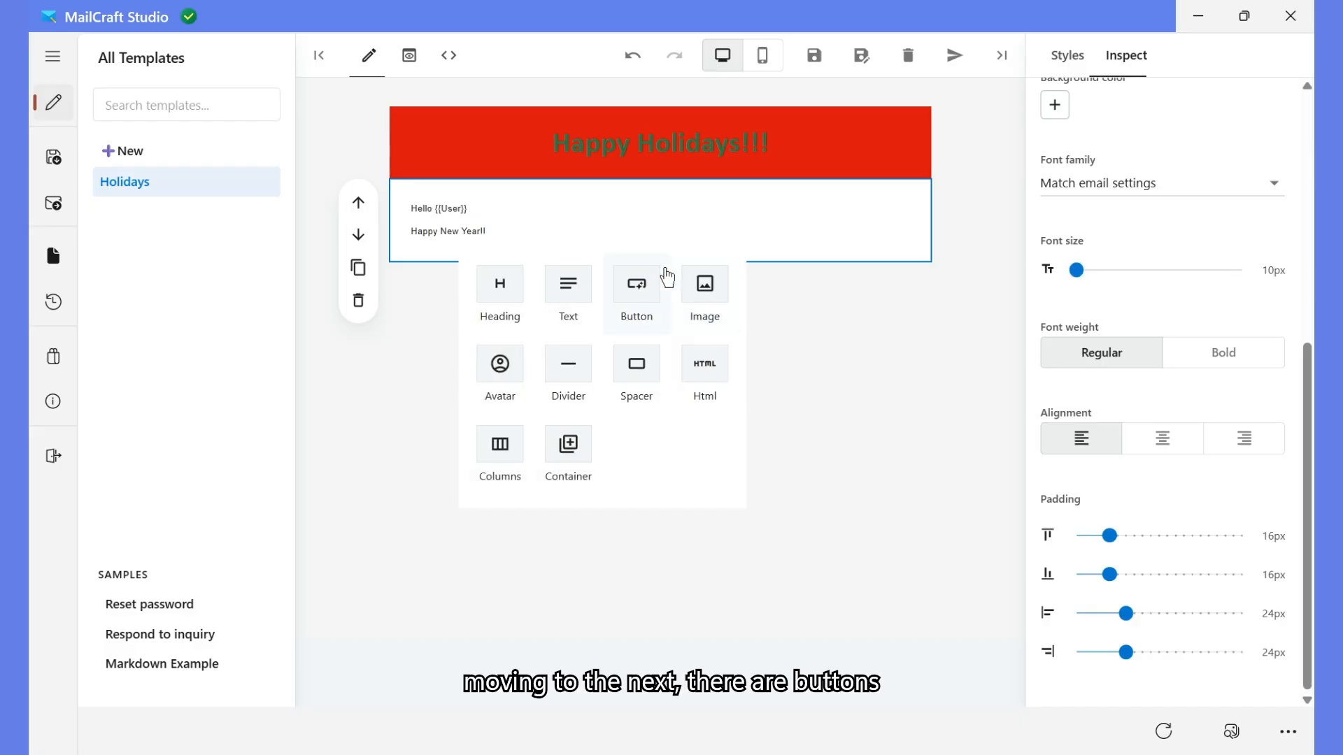
pyautogui.click(639, 285)
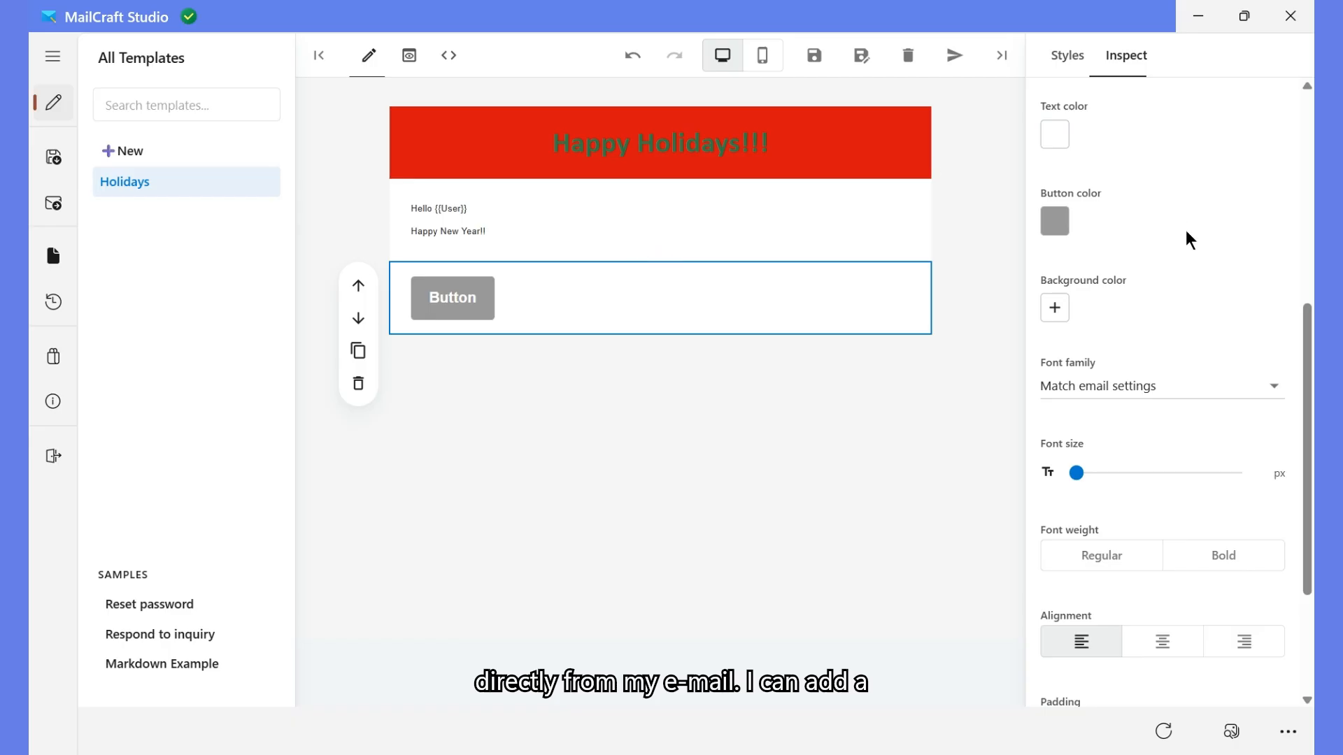
# Step: Look over the button block's URL, size, style and color settings, and set its width to Full
pyautogui.scroll(6, 1159, 281)
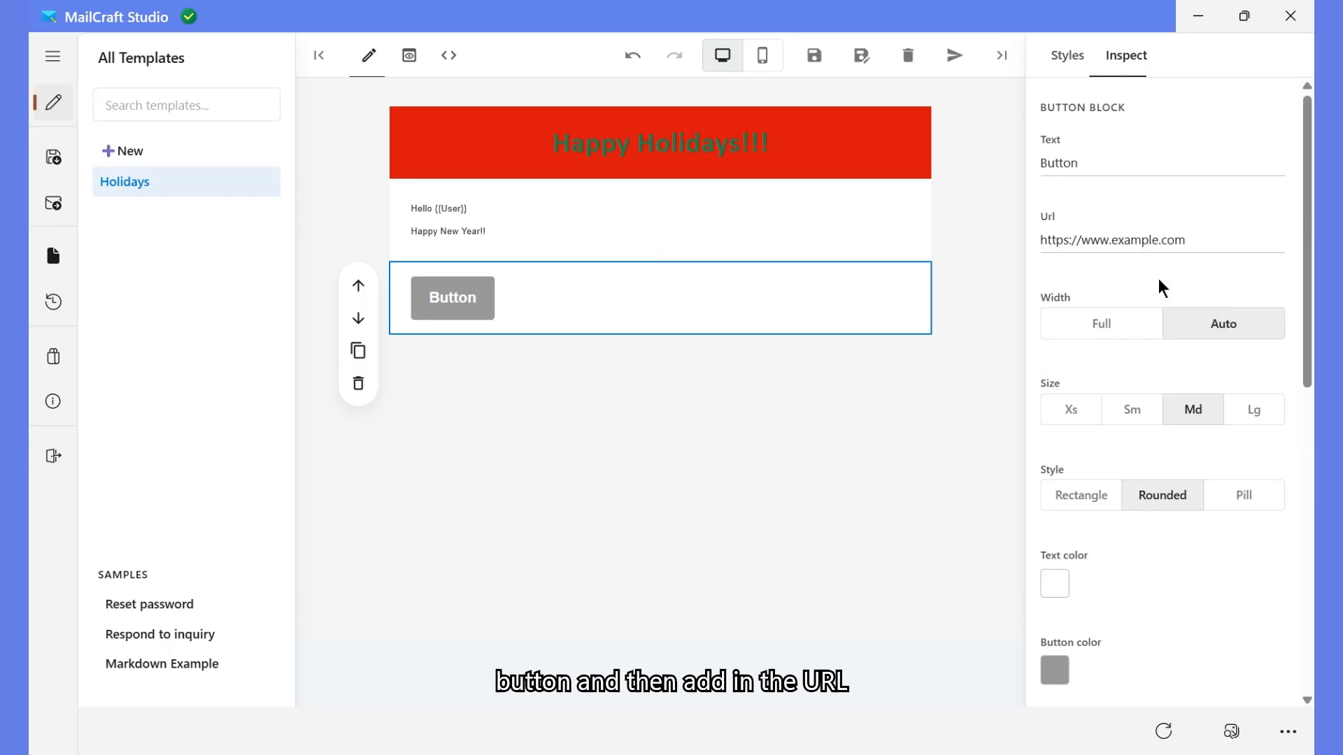
pyautogui.tripleClick(1147, 241)
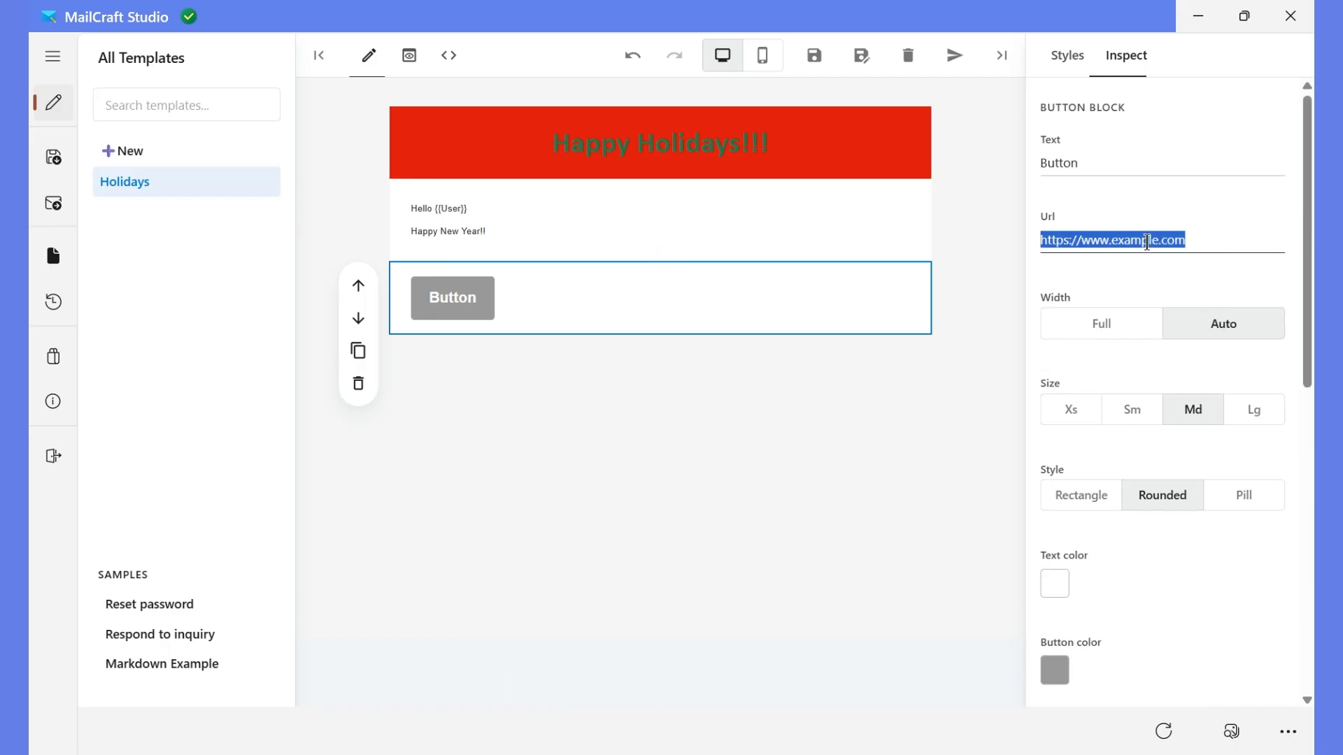
pyautogui.scroll(-4, 1093, 370)
pyautogui.scroll(-1, 1092, 372)
pyautogui.scroll(3, 1093, 372)
pyautogui.scroll(-7, 1092, 372)
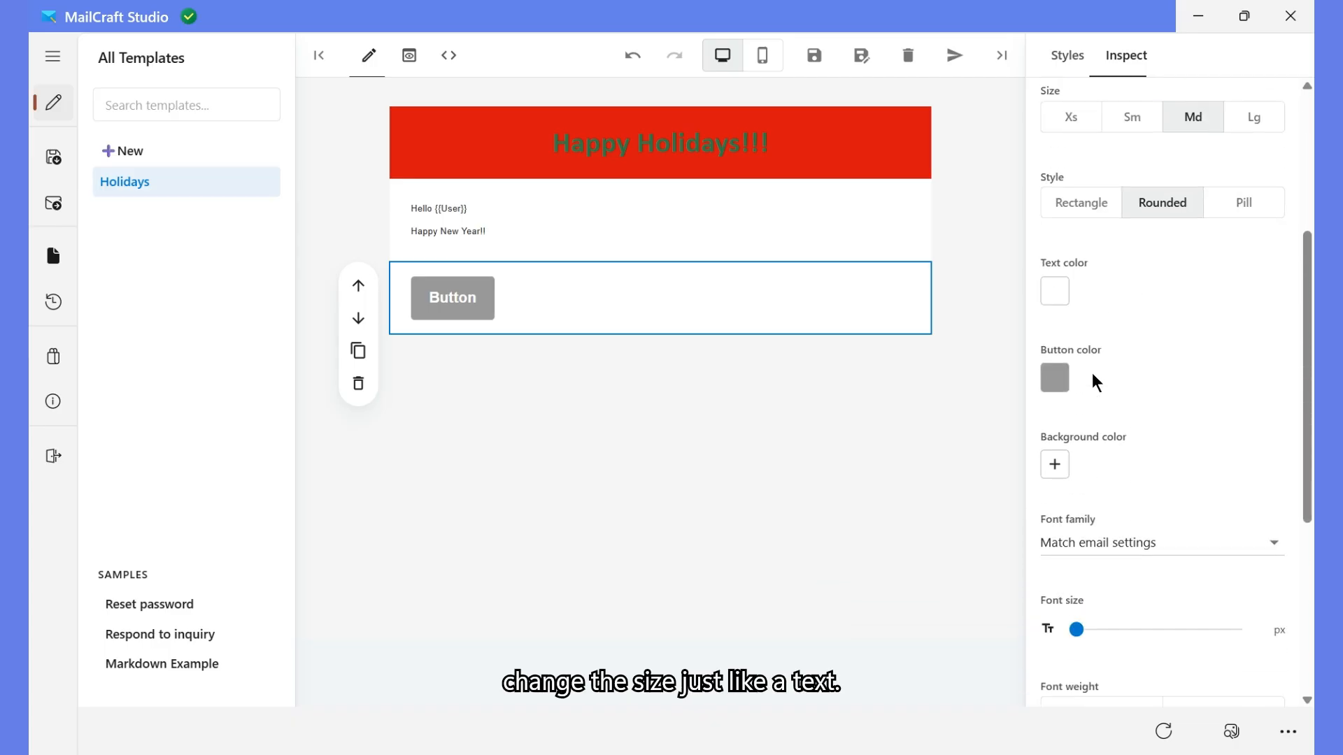
pyautogui.scroll(6, 1092, 372)
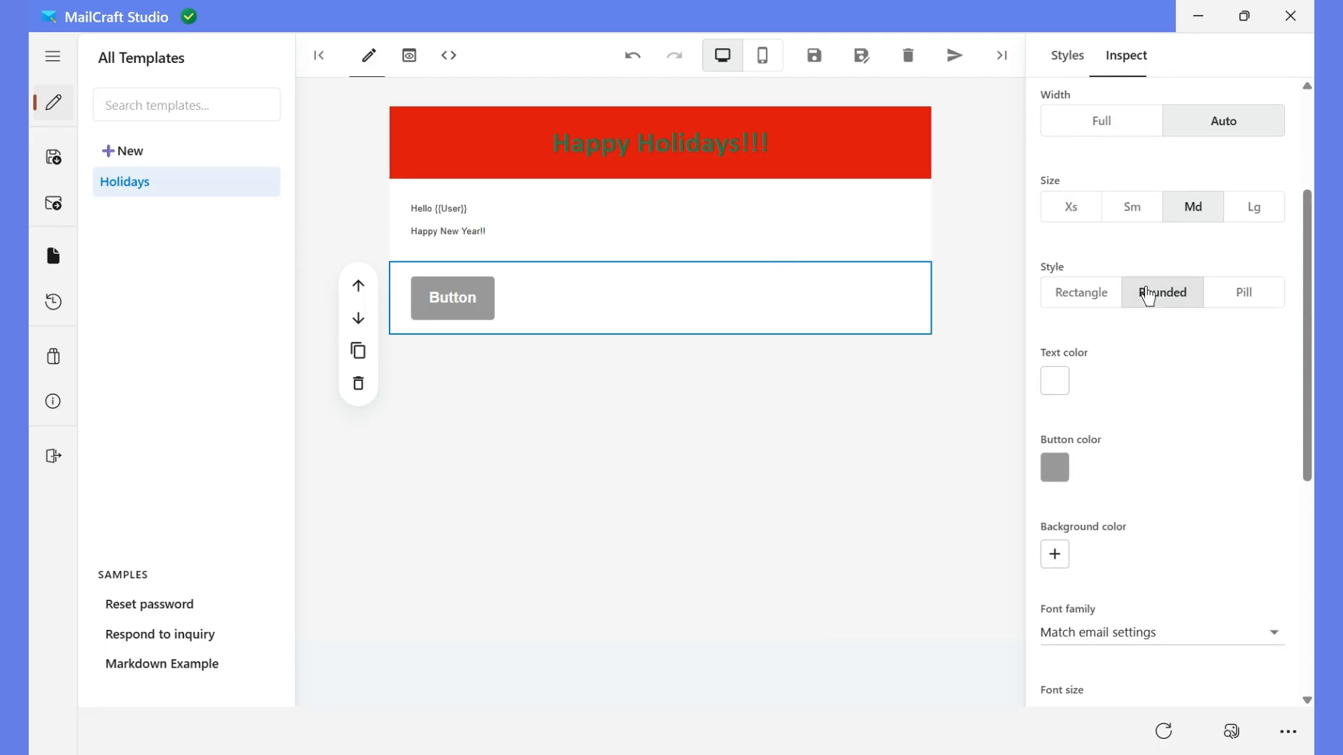
pyautogui.scroll(3, 1140, 291)
pyautogui.click(1118, 331)
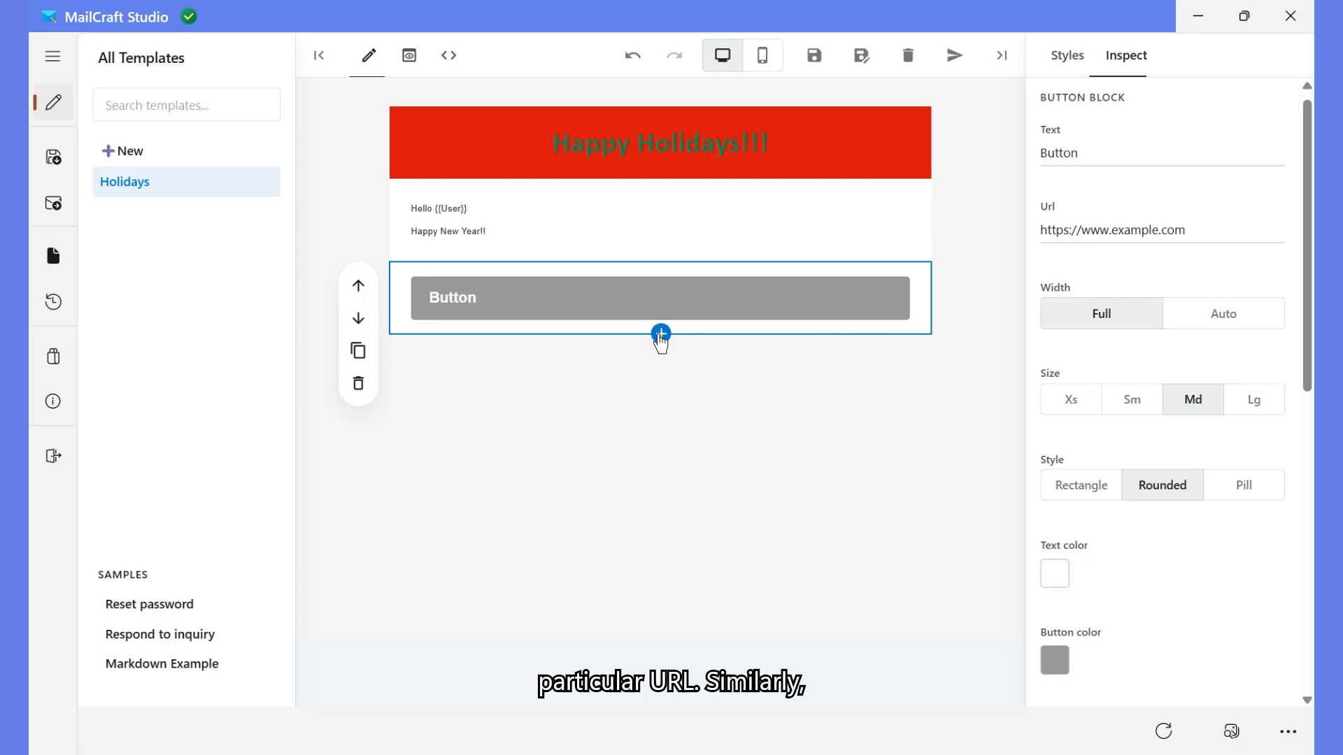
# Step: Add an image block below the button and clear its placeholder source URL
pyautogui.click(660, 334)
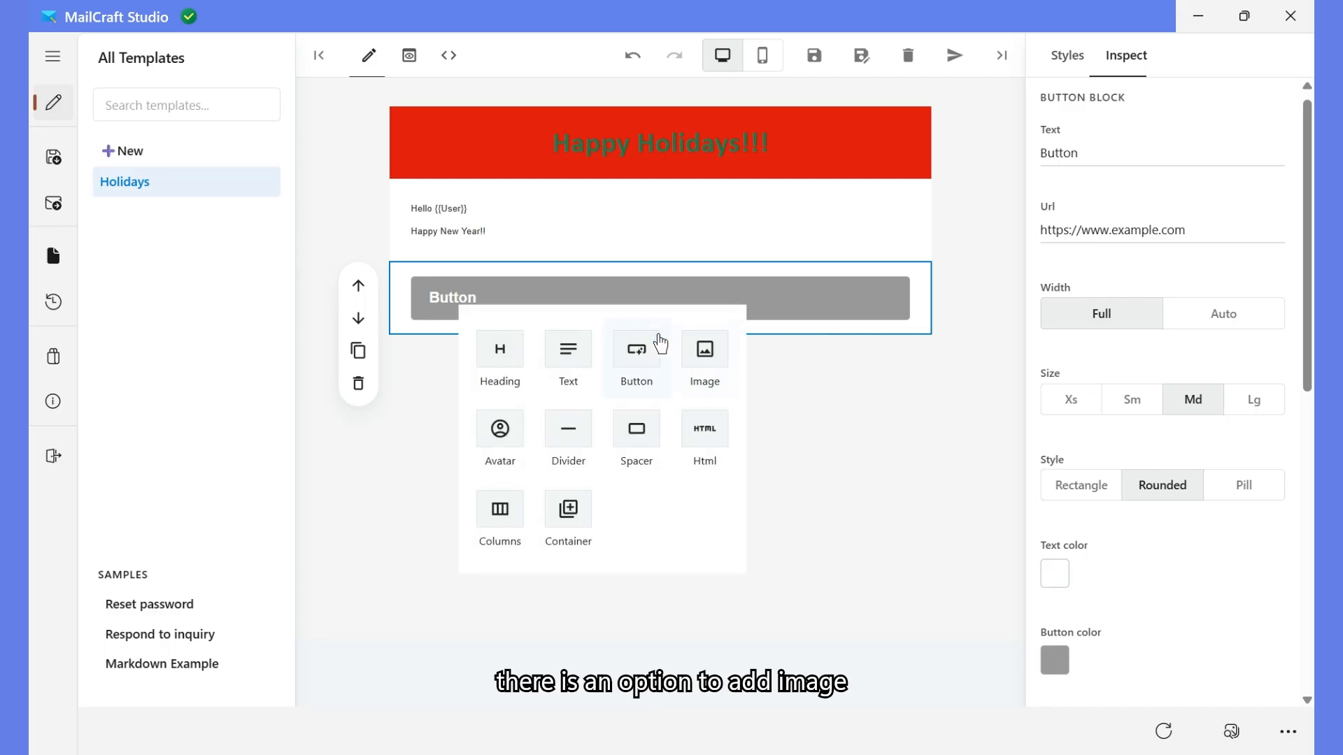
pyautogui.click(702, 360)
pyautogui.moveTo(1134, 210); pyautogui.dragTo(1040, 160)
pyautogui.press('BackSpace')
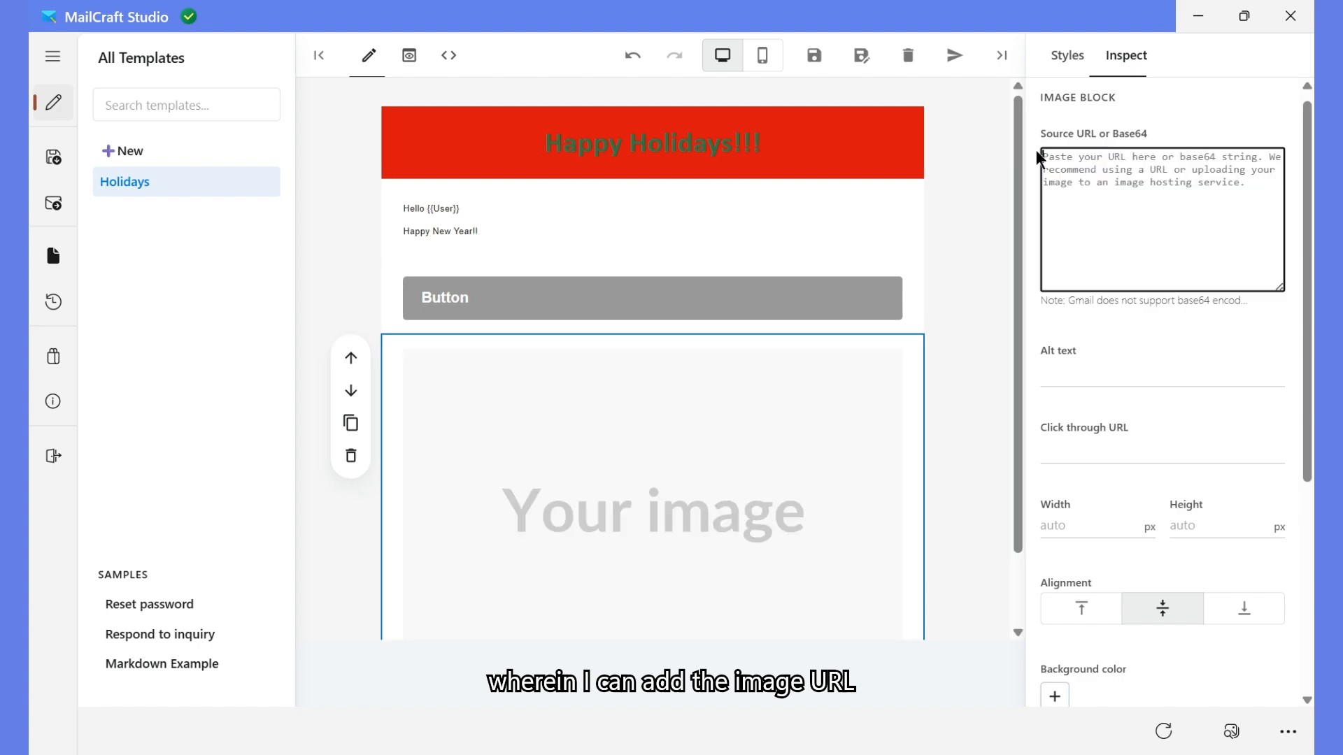
# Step: Set the image block's source to the istockphoto Happy Holidays calligraphy picture URL and look over the block's alignment and padding settings
pyautogui.hotkey('ctrl', 'v')
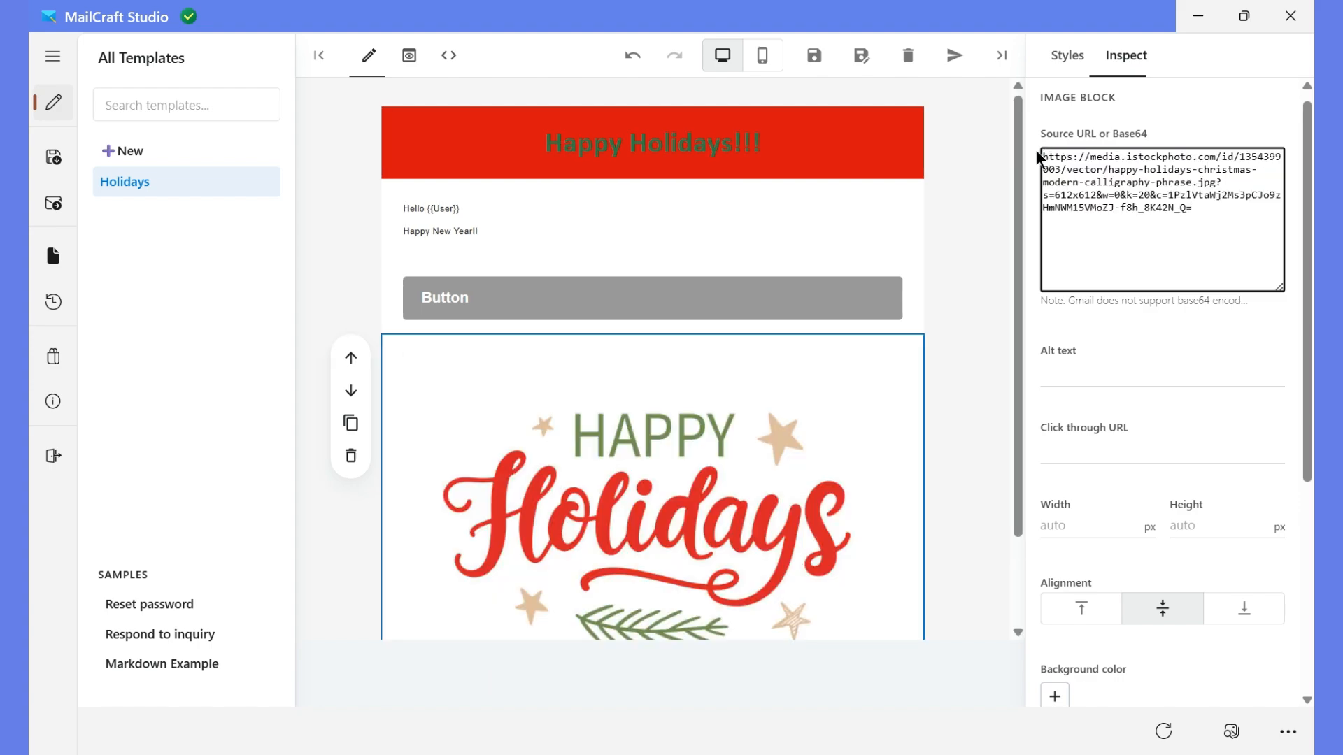
pyautogui.scroll(-2, 693, 440)
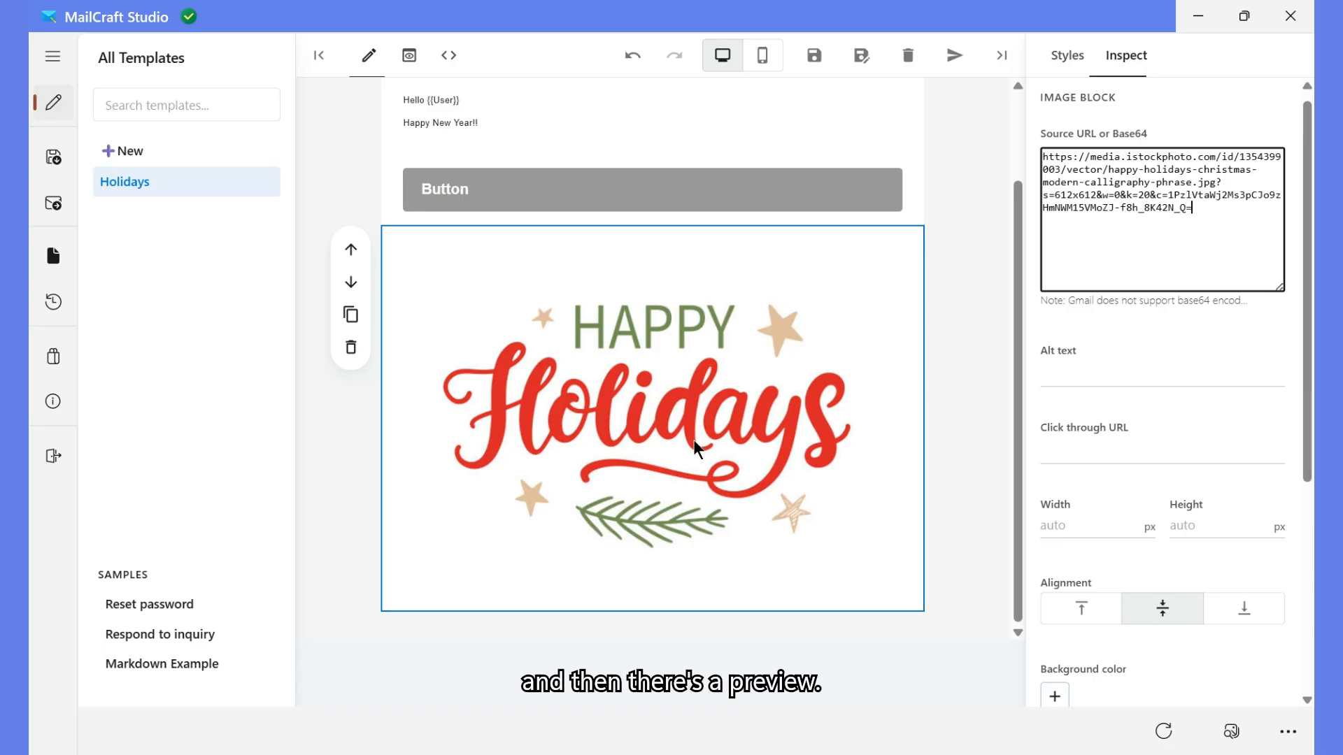
pyautogui.scroll(-5, 1205, 464)
# Step: Add an HTML block below the Happy Holidays image
pyautogui.click(653, 610)
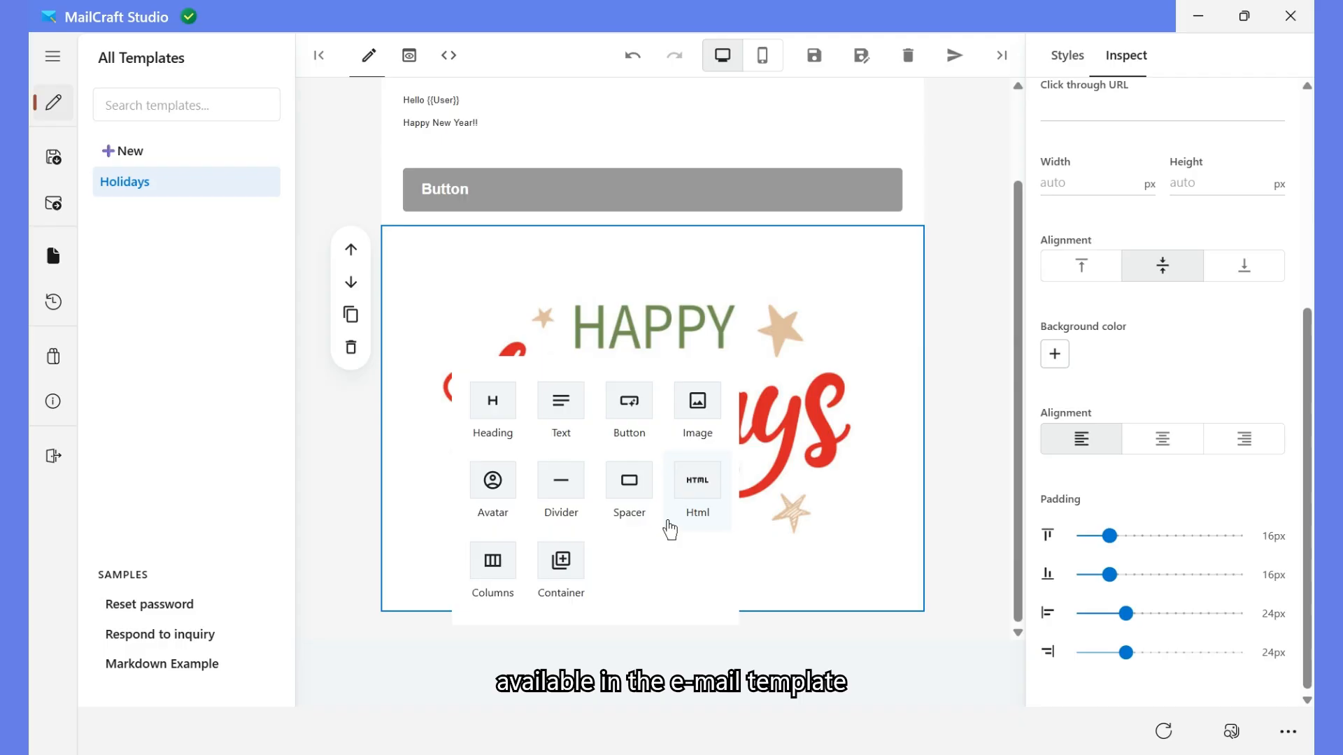
pyautogui.click(692, 489)
pyautogui.scroll(-2, 678, 511)
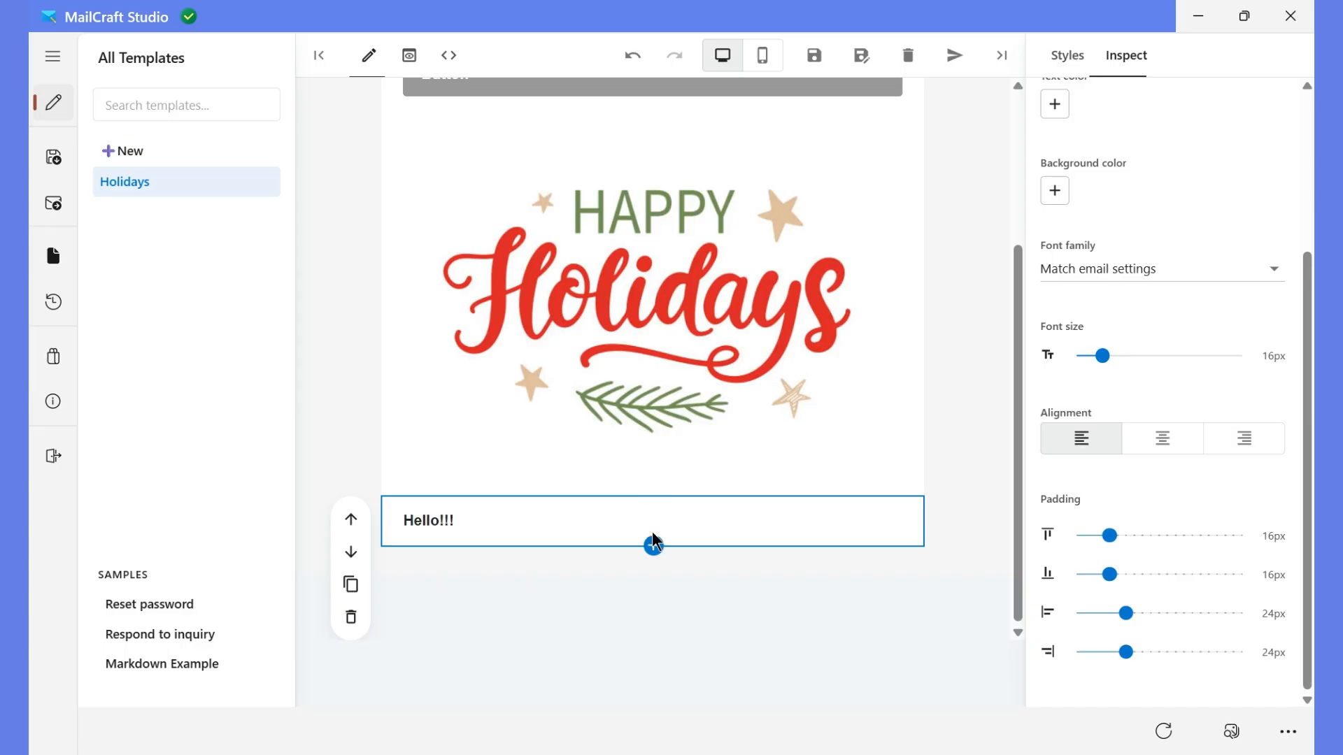
# Step: Add an avatar block below the HTML block and look over its size, shape, image URL and padding settings
pyautogui.click(652, 544)
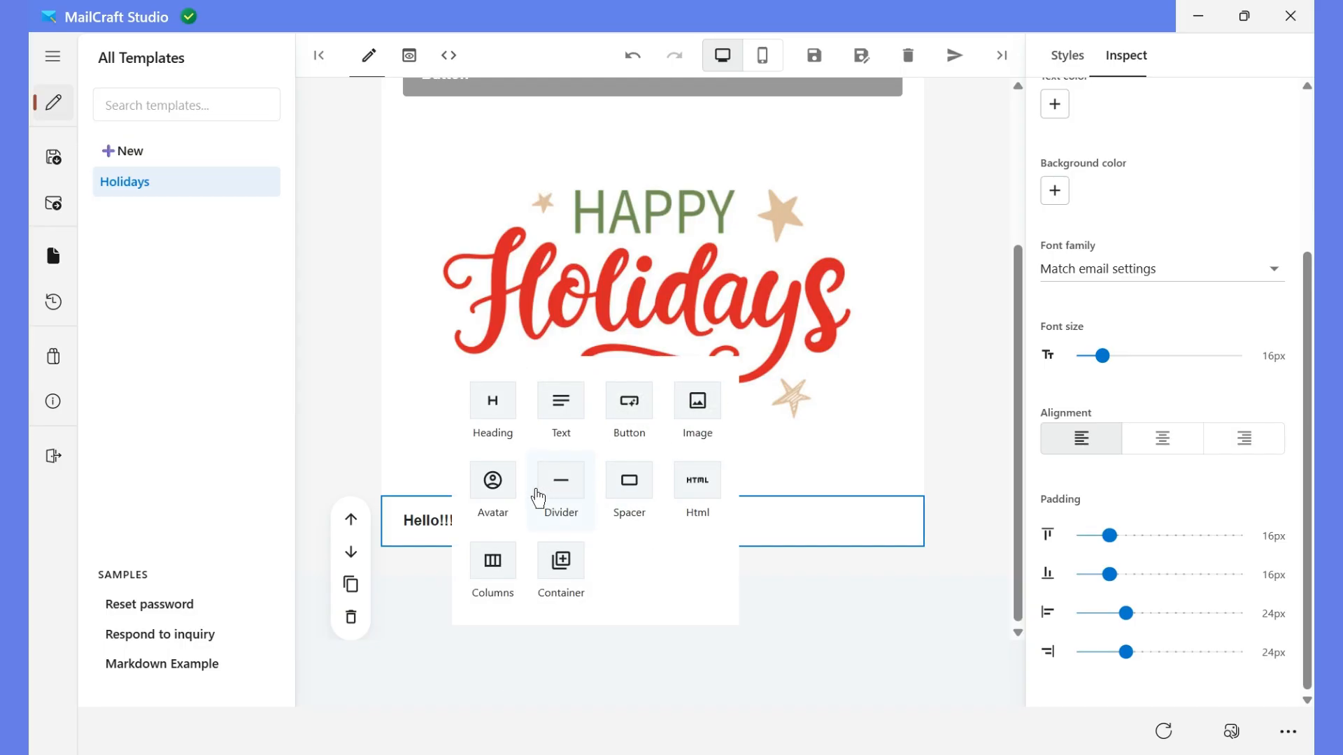
pyautogui.click(492, 481)
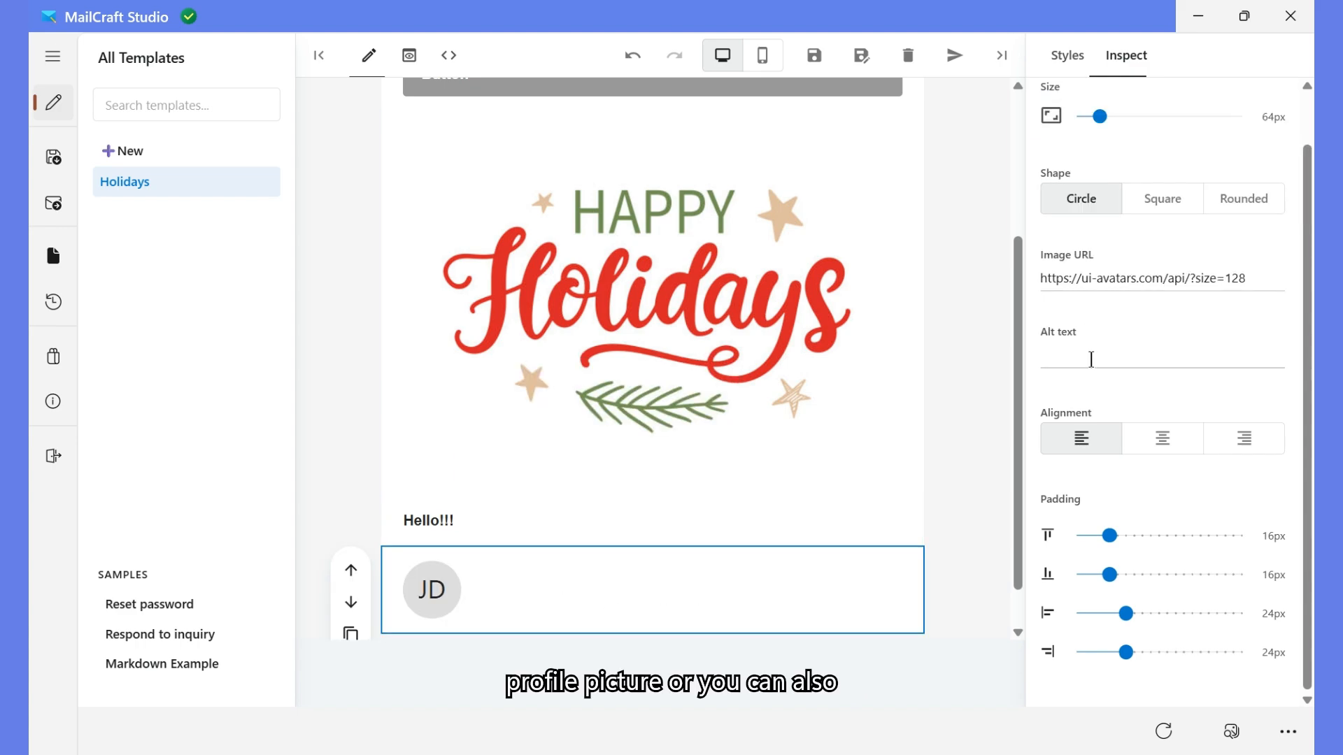
pyautogui.scroll(1, 1091, 359)
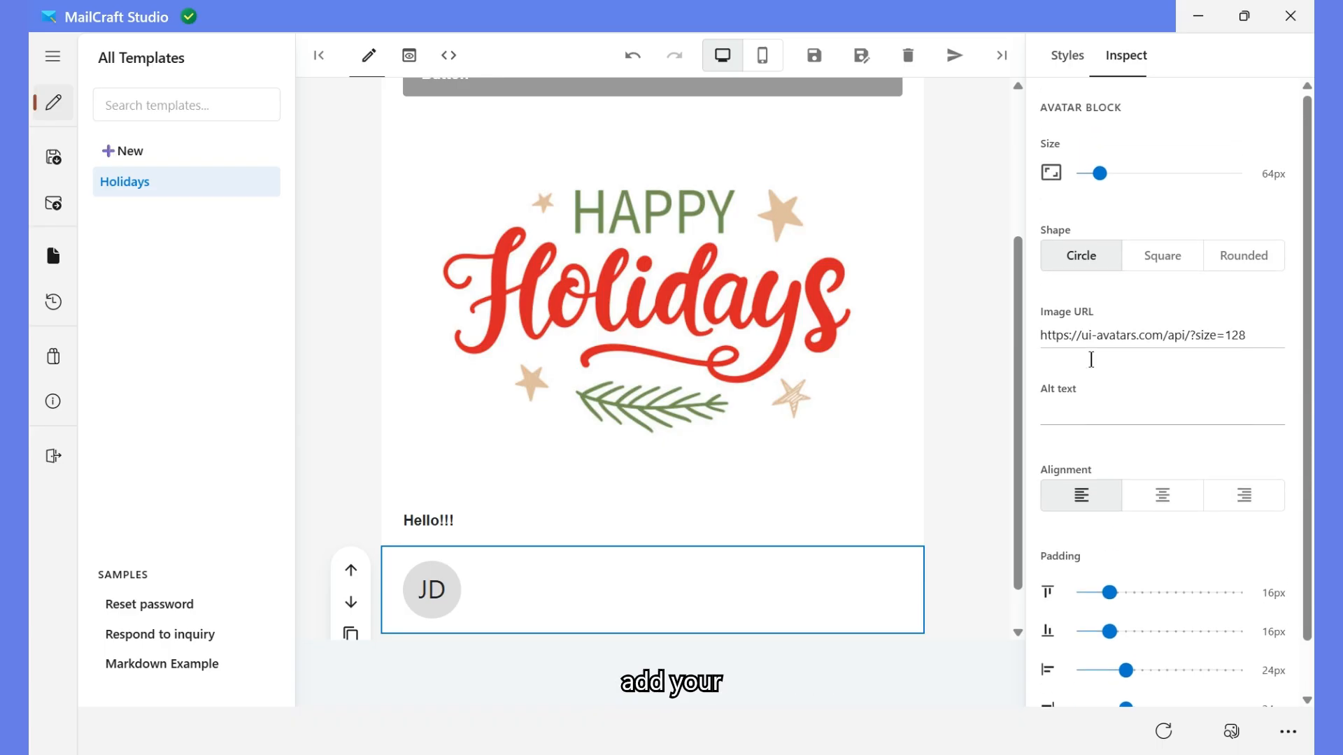
pyautogui.scroll(-1, 1091, 360)
pyautogui.scroll(-1, 852, 510)
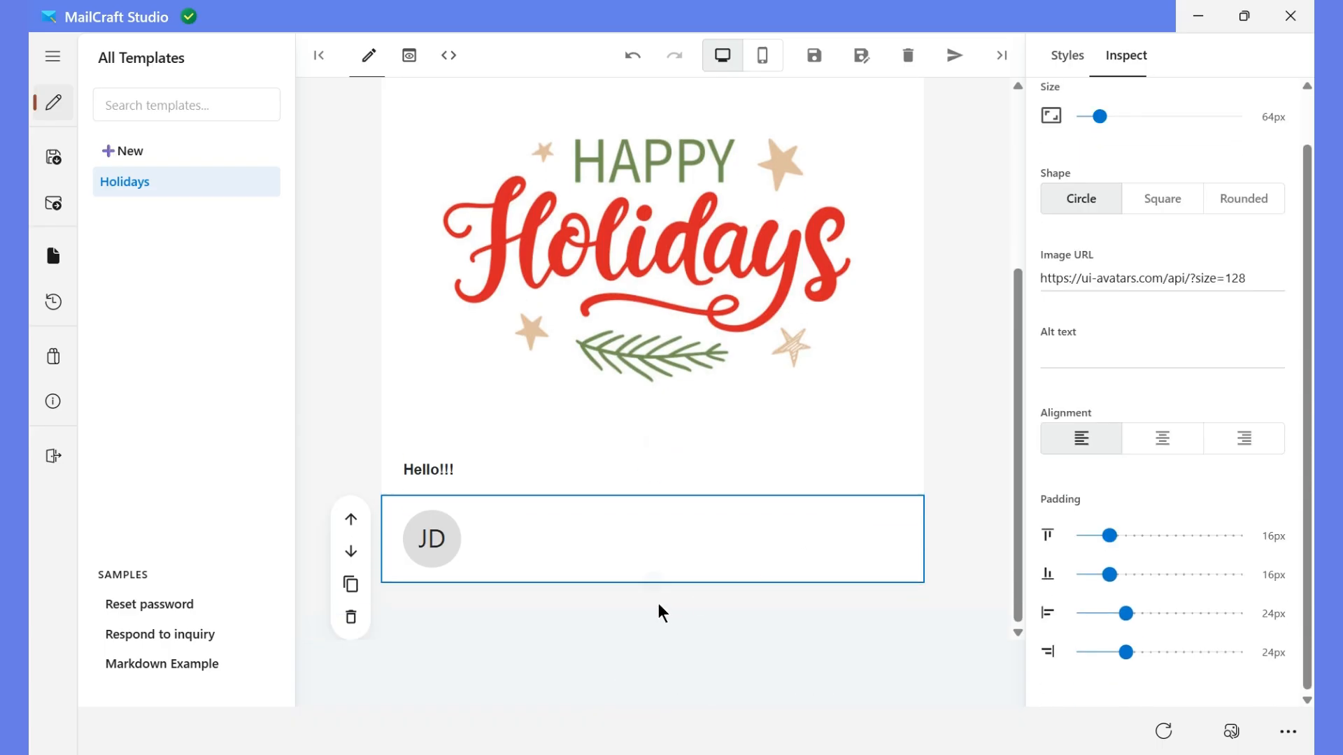
# Step: Review the whole Holidays template from heading to avatar and save it
pyautogui.scroll(5, 501, 561)
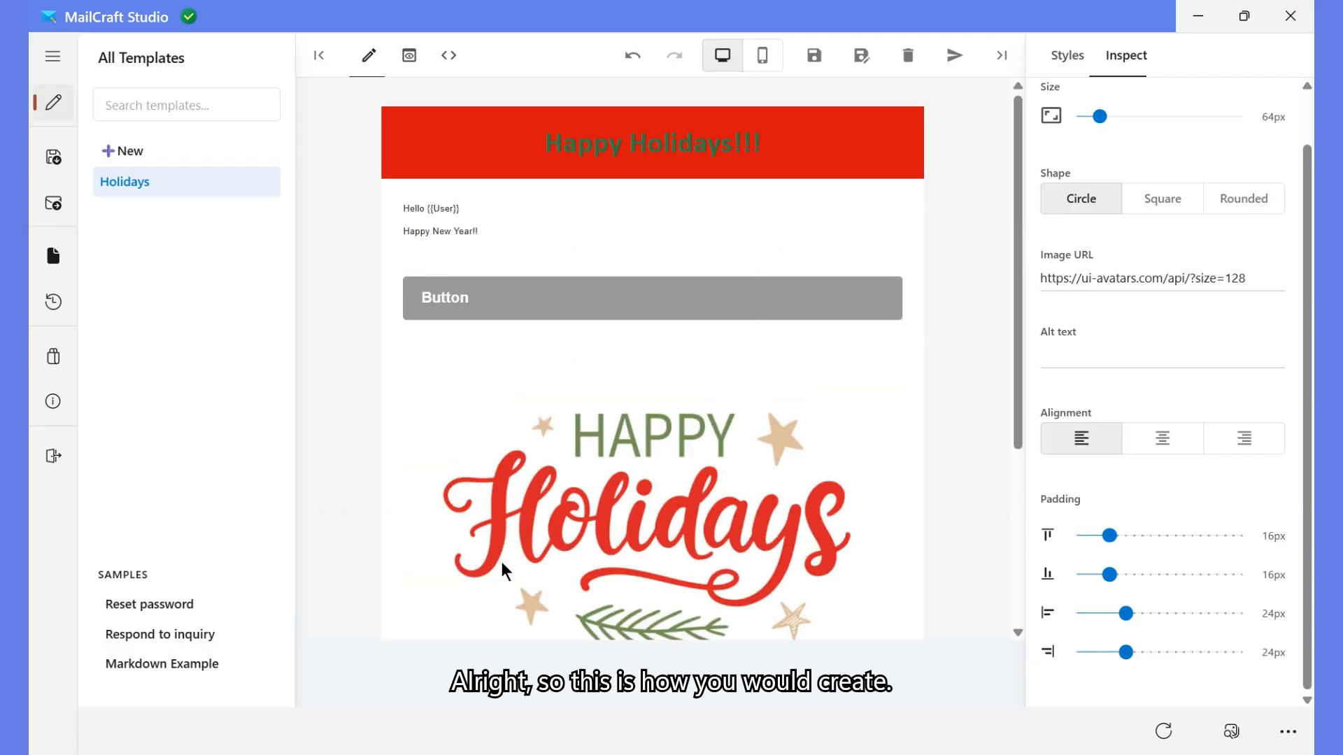
pyautogui.scroll(-6, 501, 561)
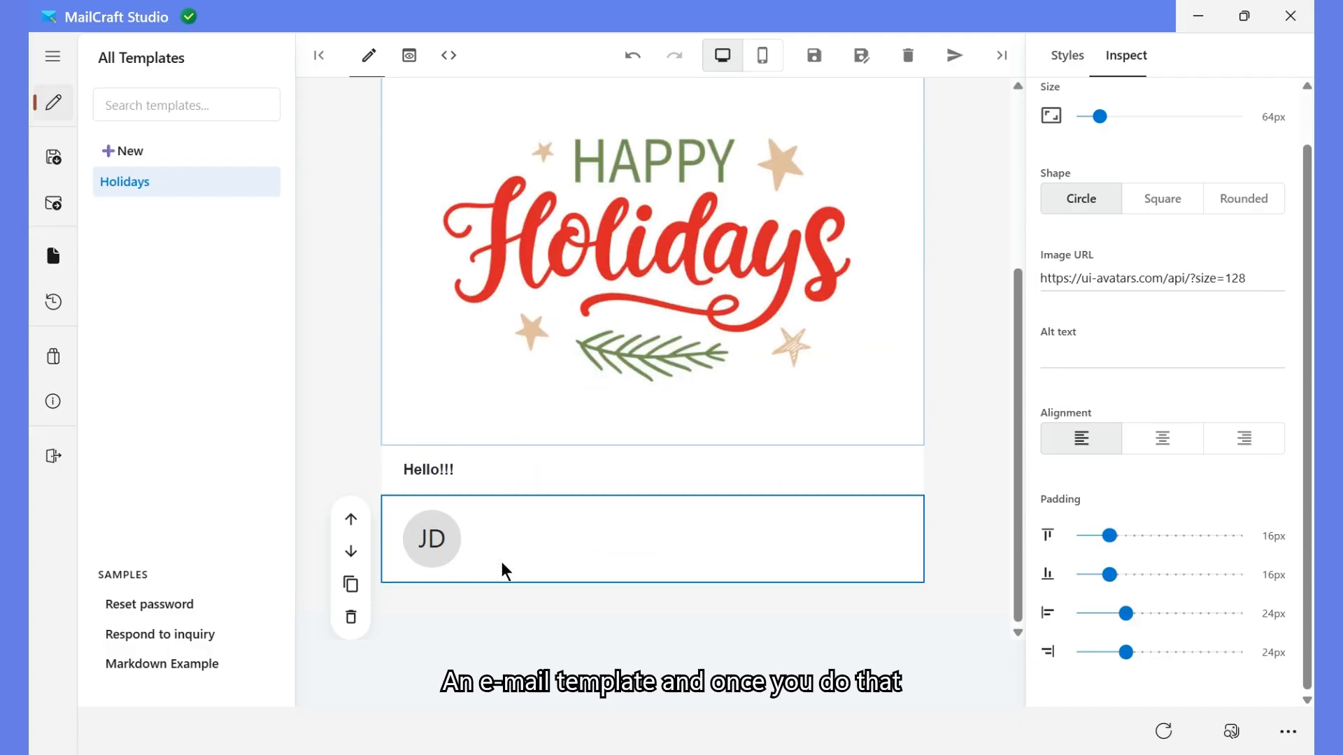
pyautogui.scroll(5, 501, 561)
pyautogui.scroll(1, 502, 561)
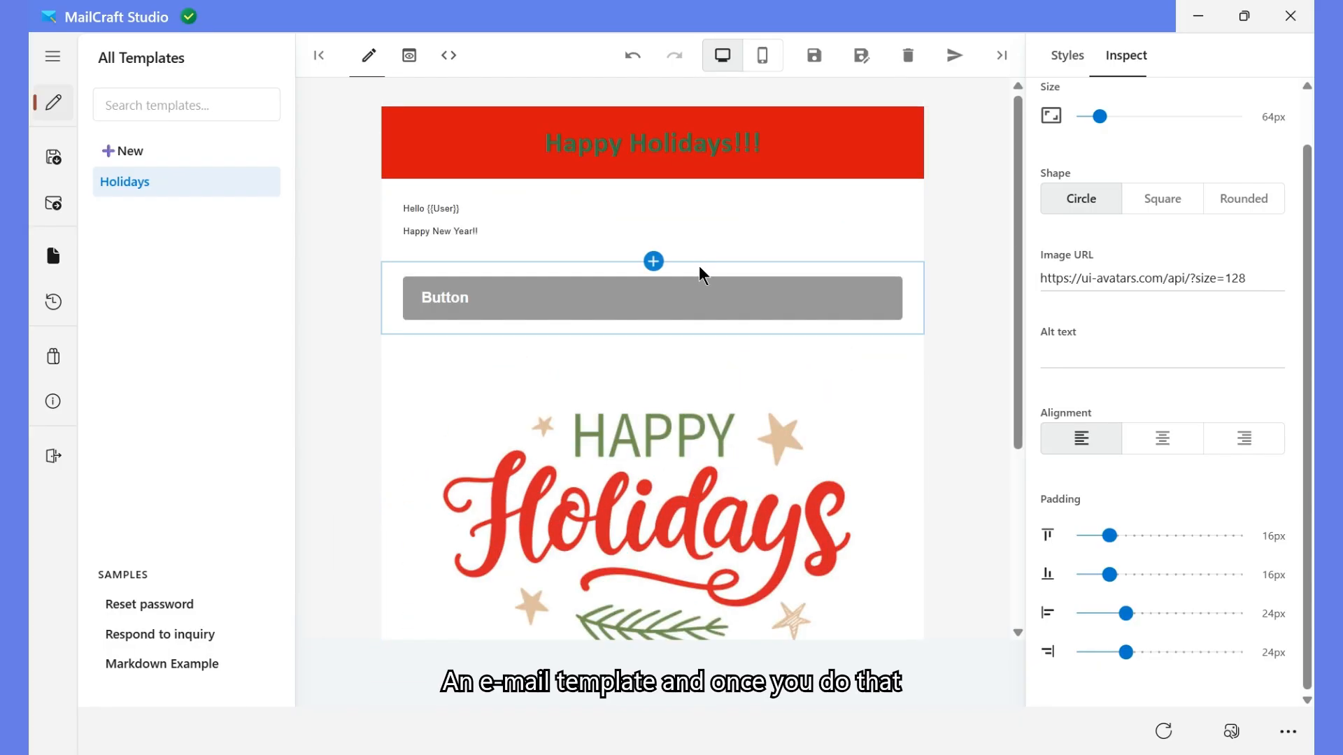
pyautogui.click(813, 57)
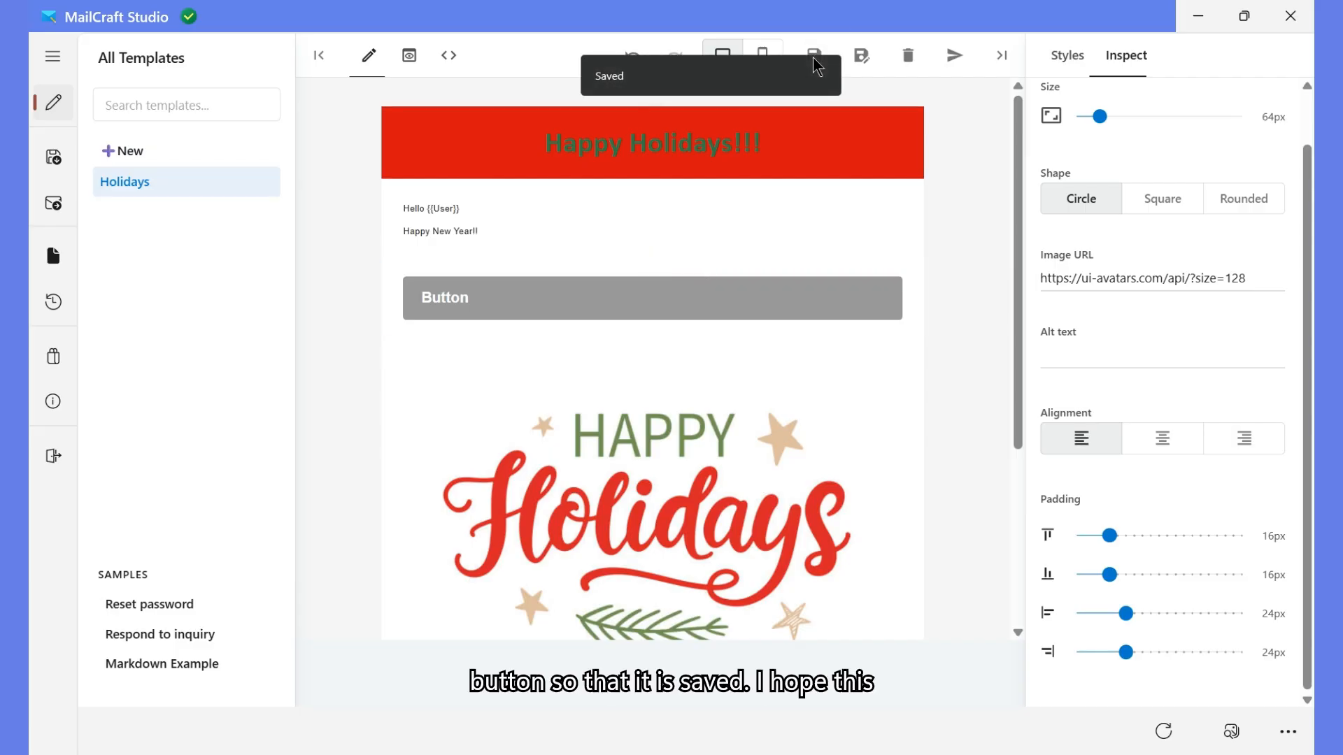